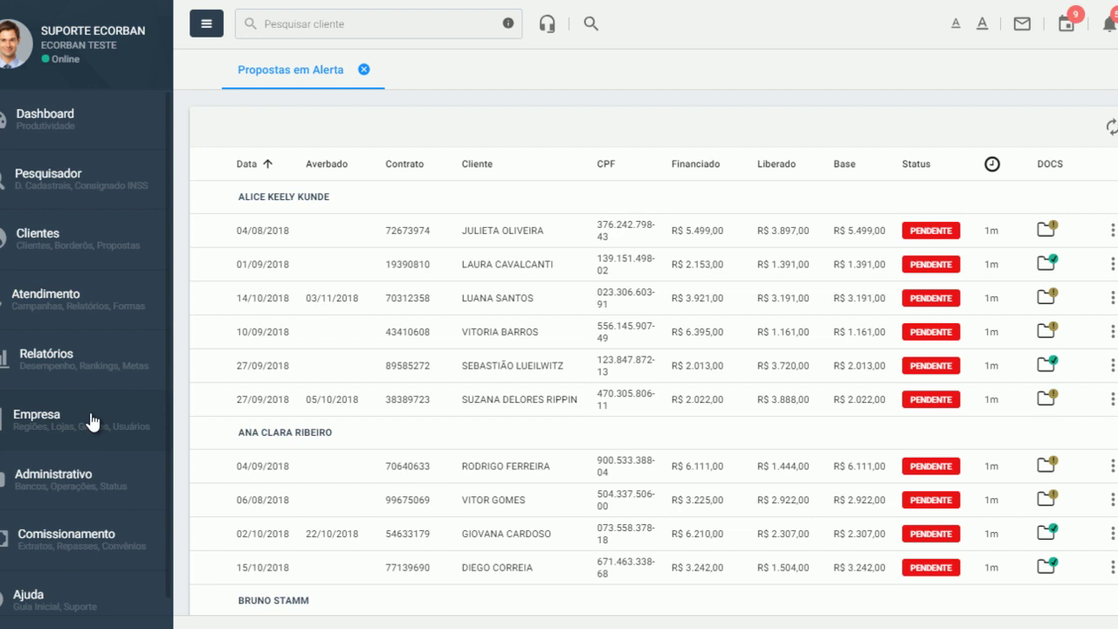
# Open the Tabelas de Convênios list within Comissionamento.
pyautogui.click(52, 524)
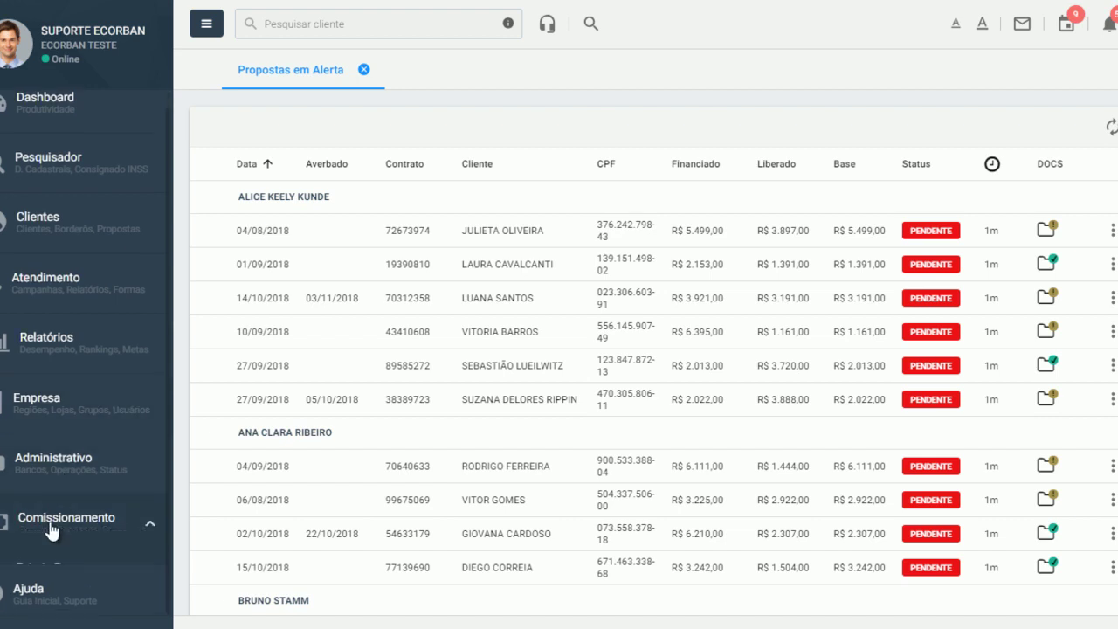
pyautogui.click(52, 524)
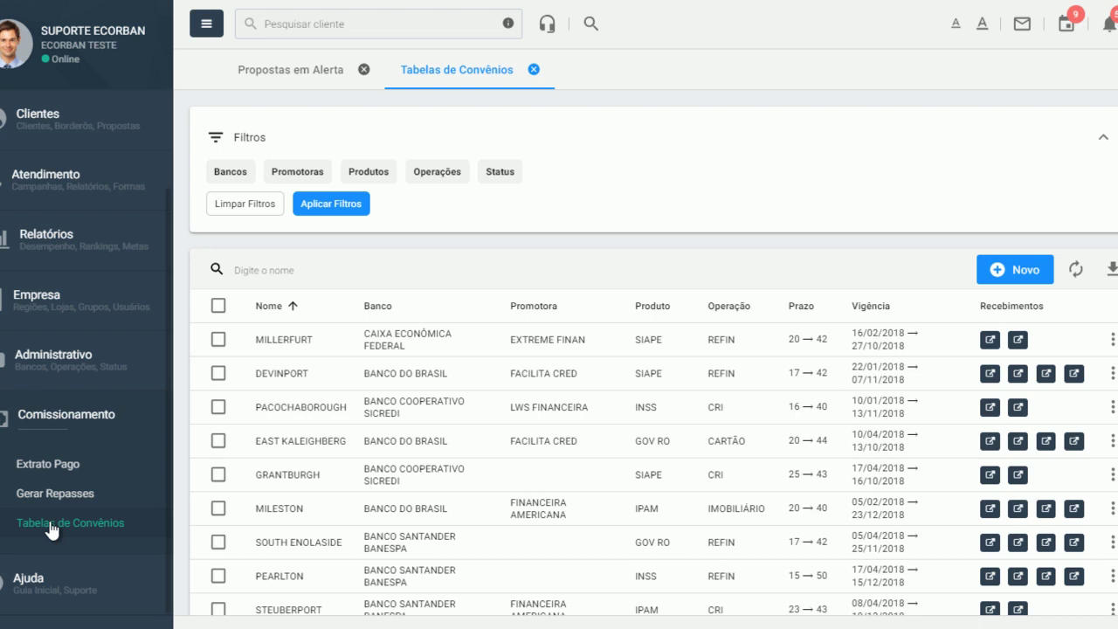
# Open the Bancos, Operações, Produtos and Promotoras registers within Administrativo to view their entries.
pyautogui.click(46, 358)
pyautogui.click(39, 406)
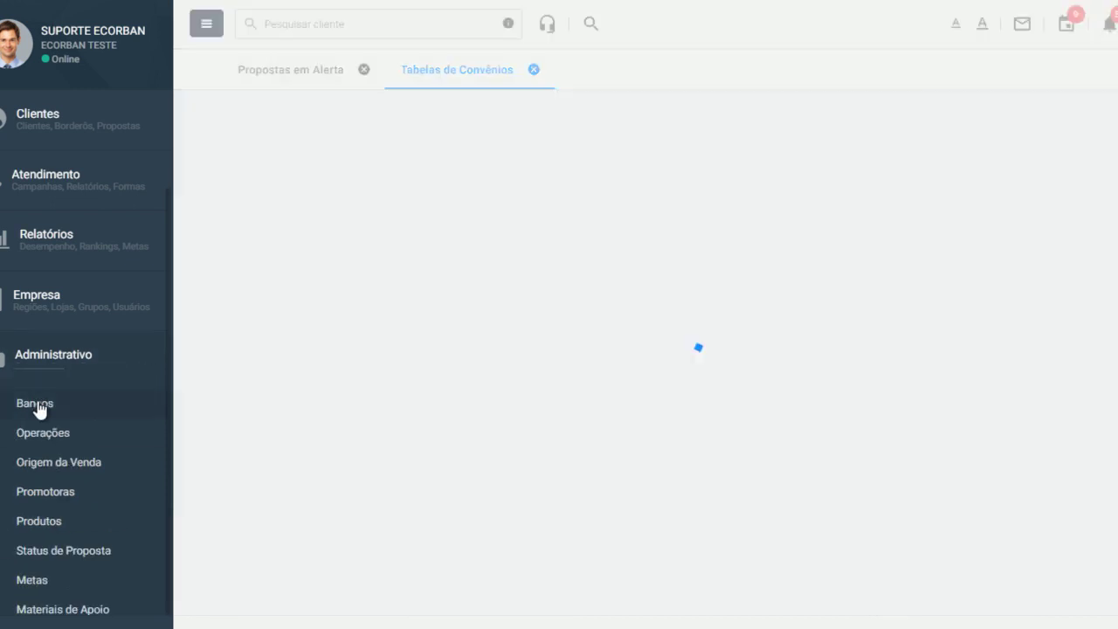
pyautogui.click(45, 437)
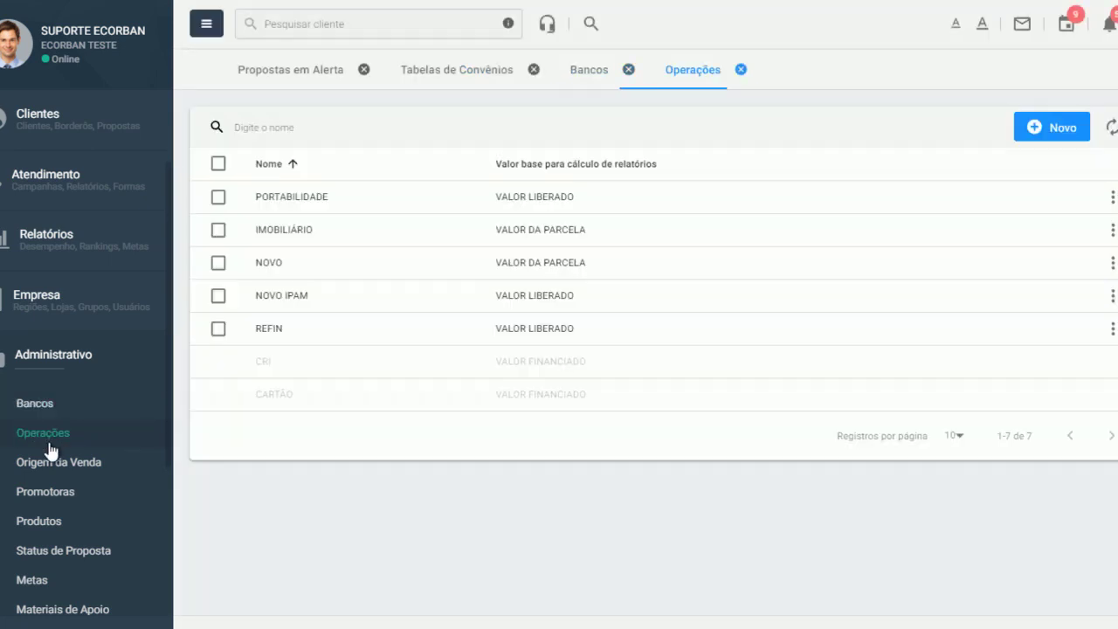
pyautogui.click(45, 521)
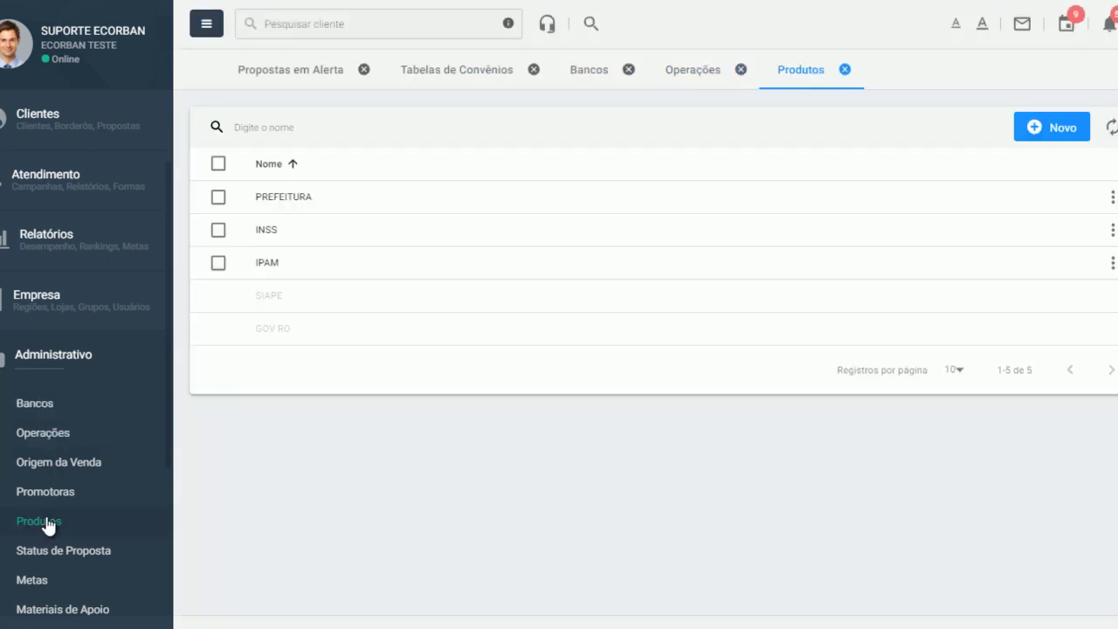
pyautogui.scroll(-1, 48, 524)
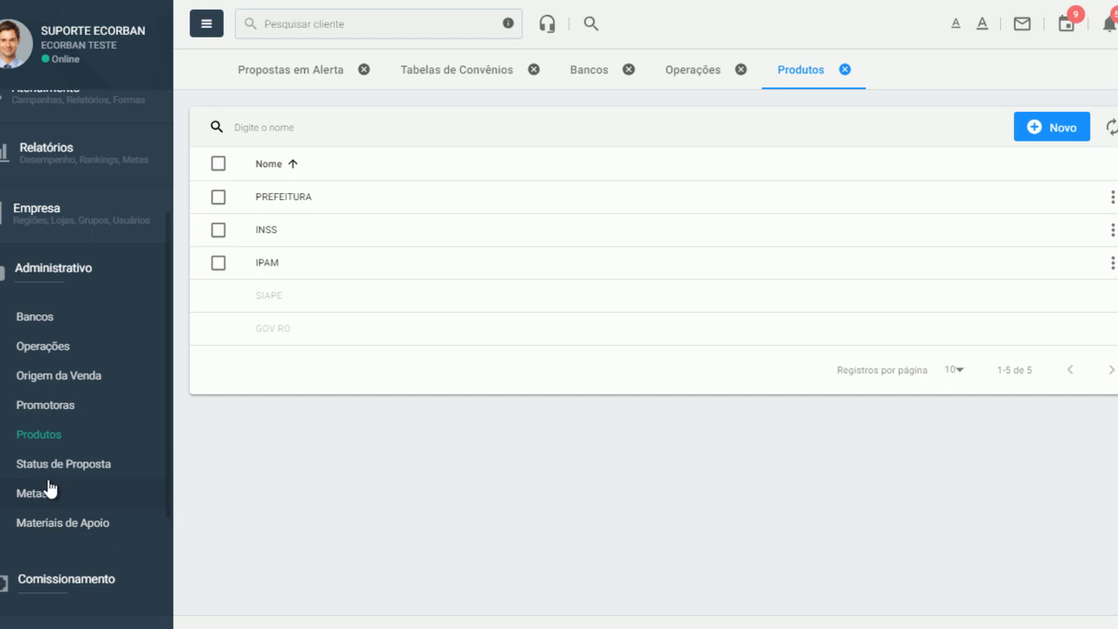
pyautogui.click(52, 406)
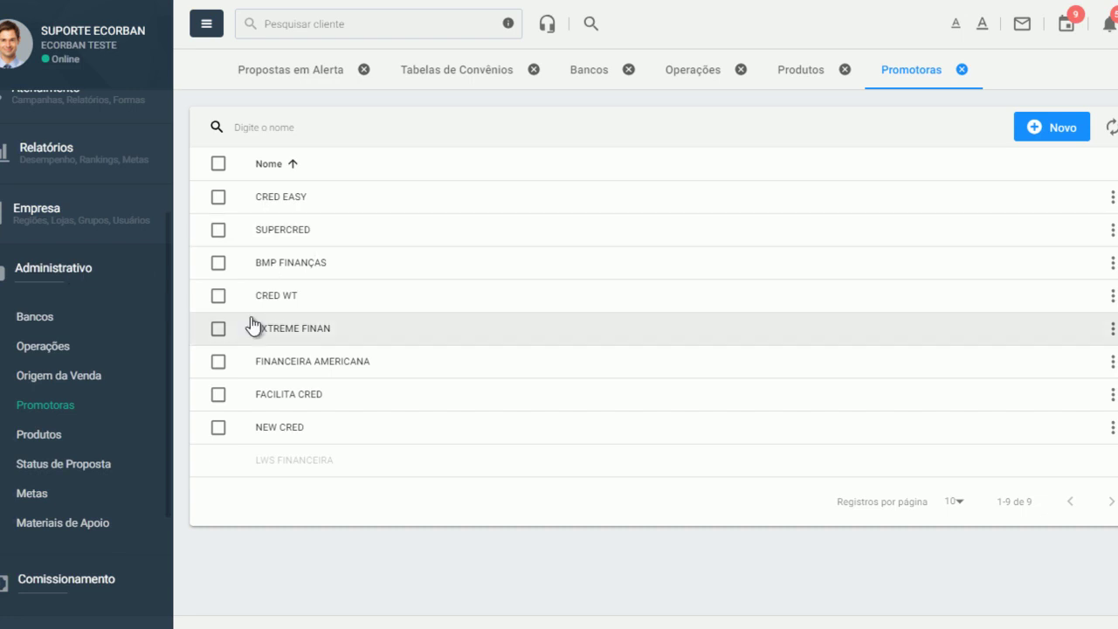
# Look again through the Produtos, Operações and Bancos registers and return to Tabelas de Convênios.
pyautogui.click(795, 76)
pyautogui.click(696, 79)
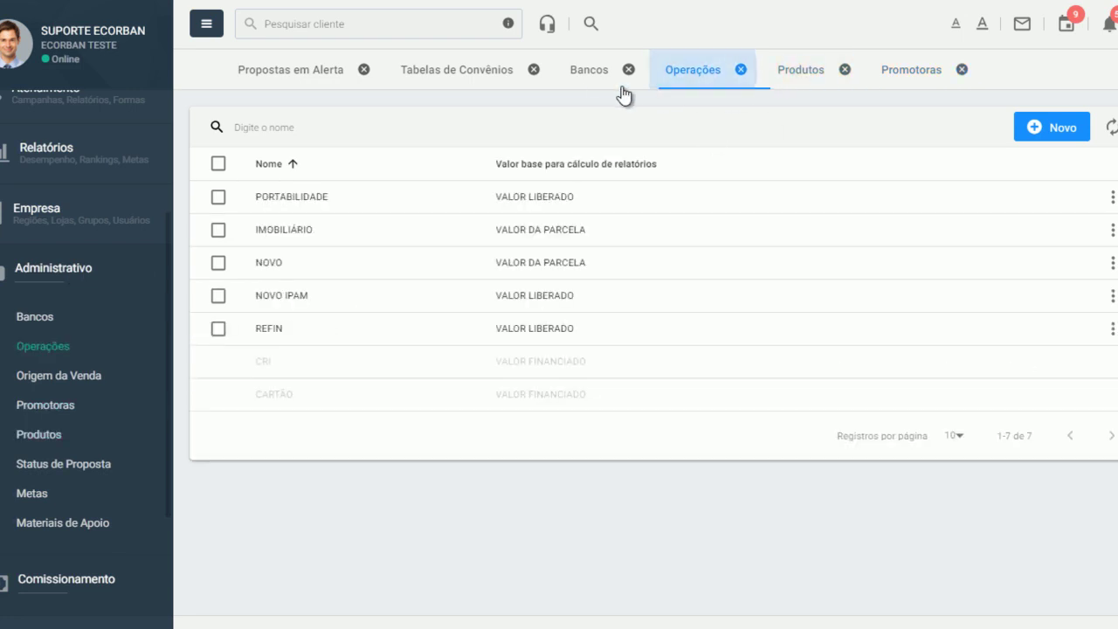
pyautogui.click(591, 72)
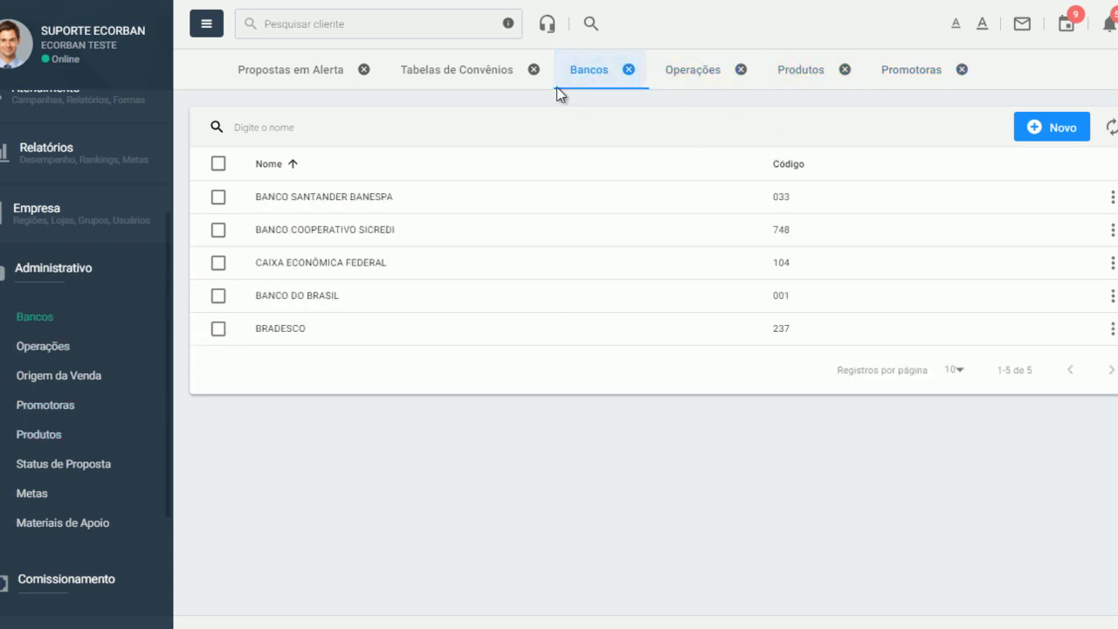
pyautogui.click(477, 79)
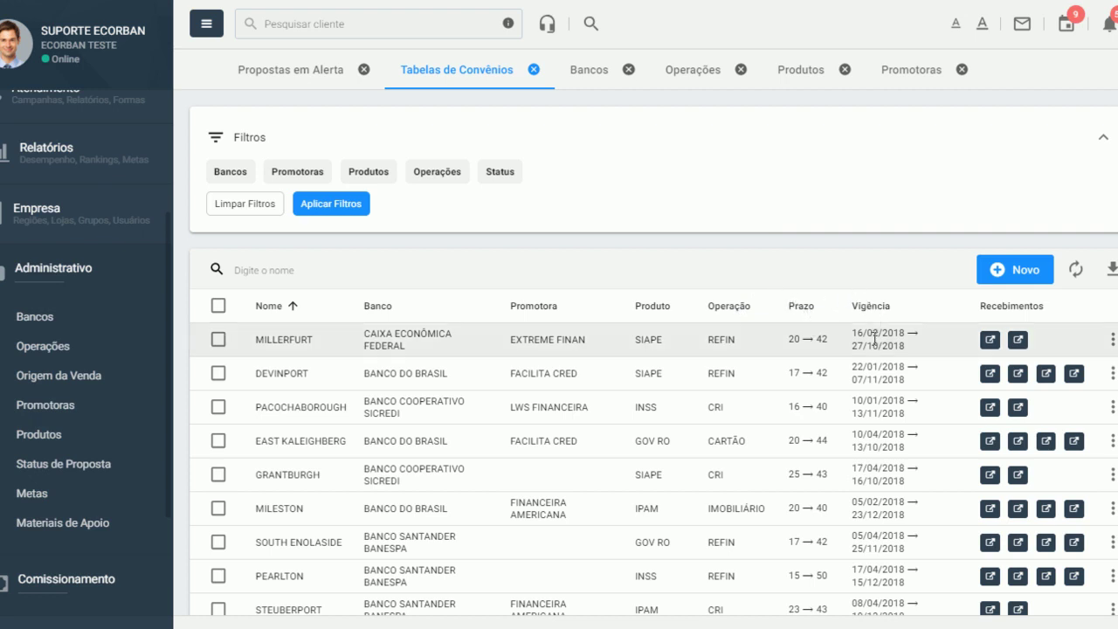
# Start a new convênio table with bank BANCO DO BRASIL, promotora CRED EASY, product INSS and operation NOVO.
pyautogui.click(1006, 269)
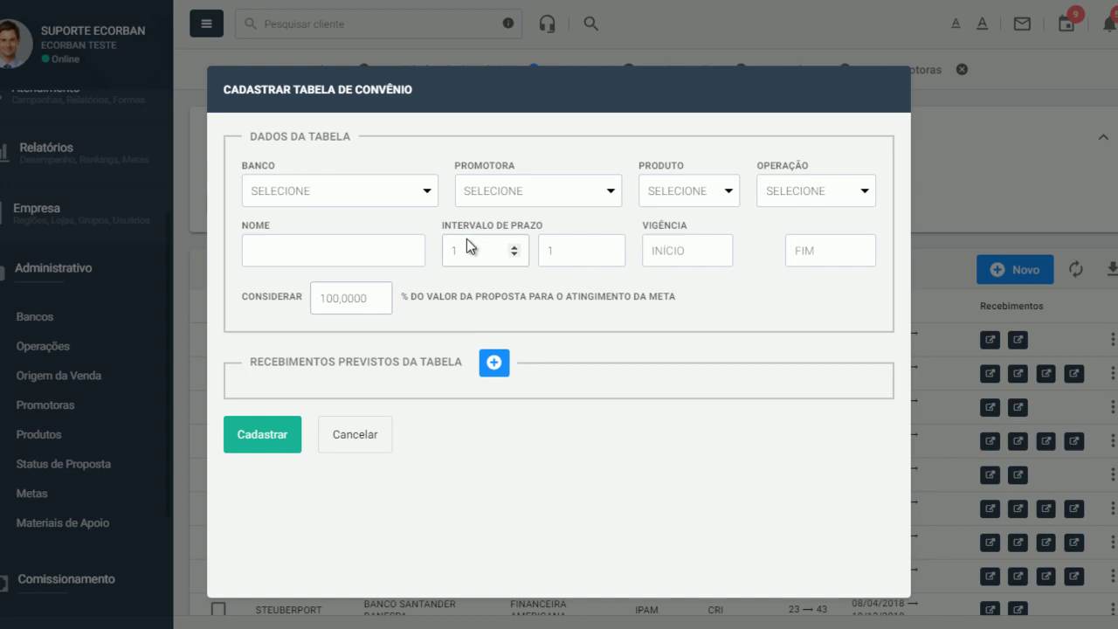
pyautogui.click(295, 188)
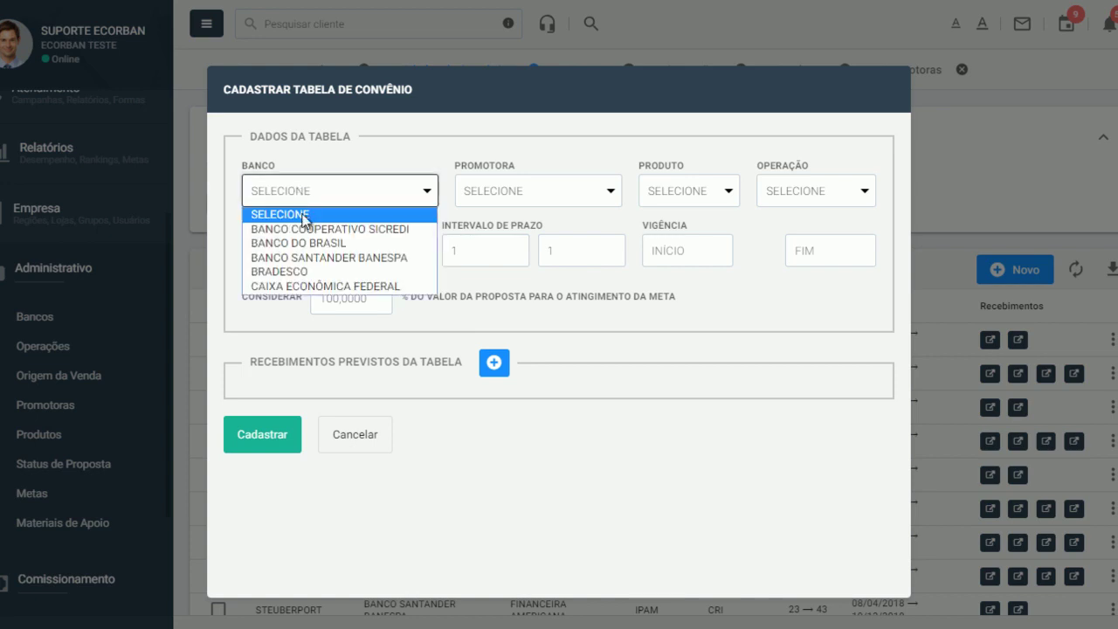
pyautogui.click(311, 243)
pyautogui.click(480, 194)
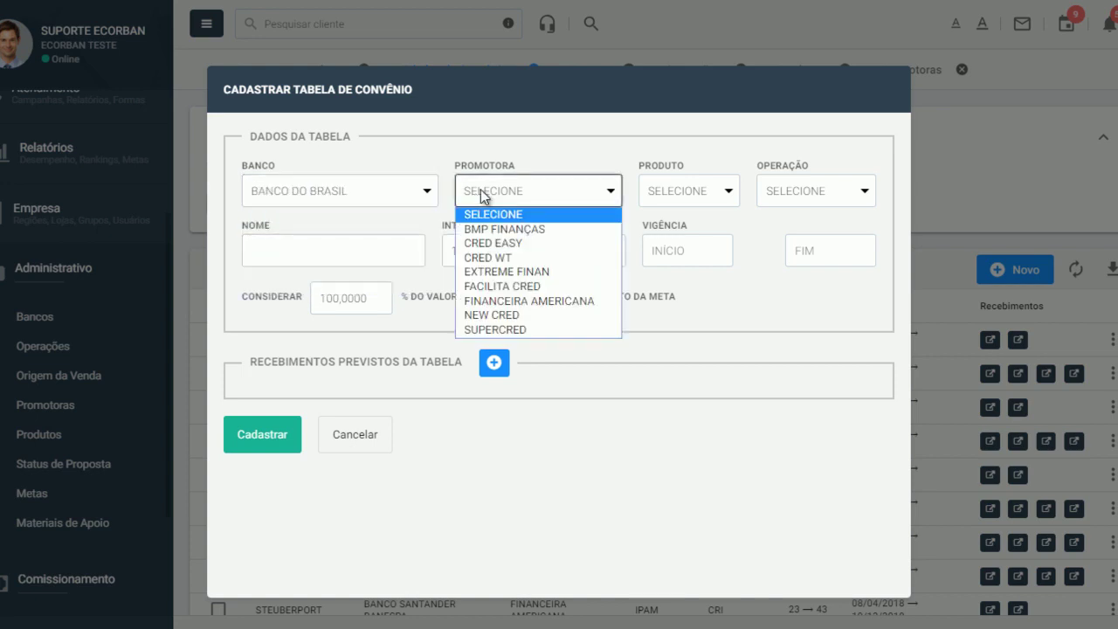
pyautogui.click(495, 243)
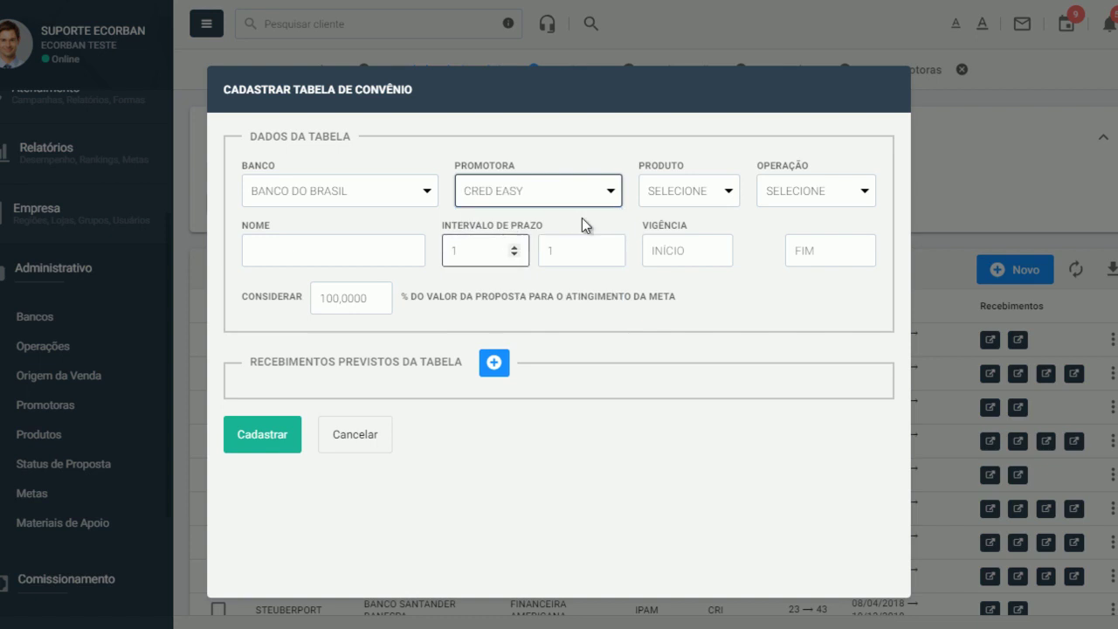
pyautogui.click(664, 192)
pyautogui.click(660, 228)
pyautogui.click(782, 195)
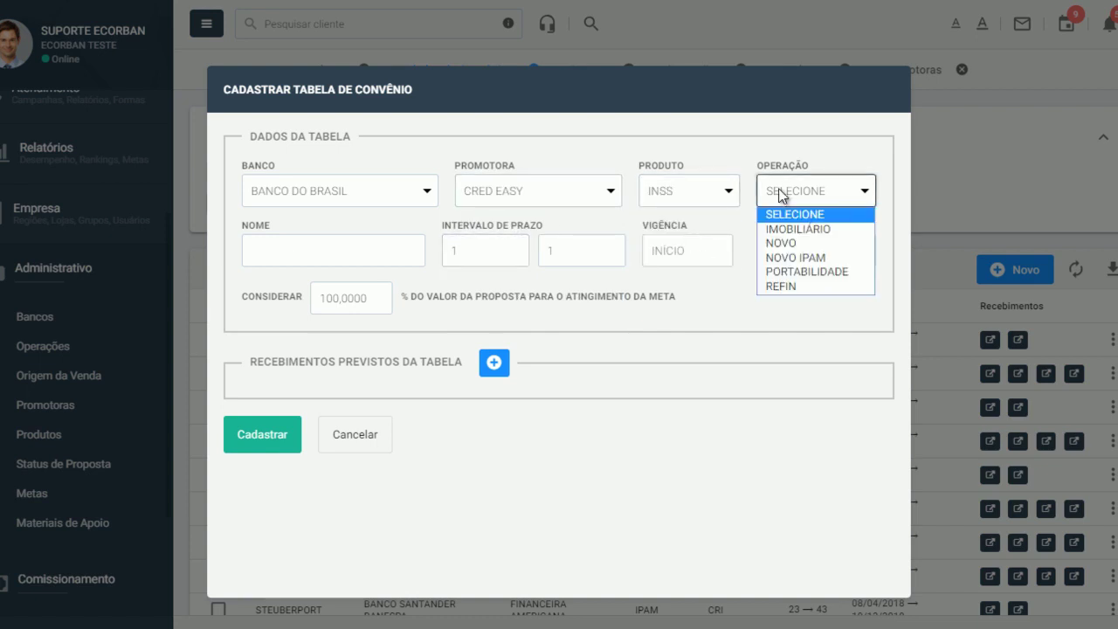
pyautogui.click(782, 243)
# Name the convênio table NORMAL and set its term interval from 60 to 72.
pyautogui.click(313, 254)
pyautogui.write('NORMAL')
pyautogui.click(455, 250)
pyautogui.write('1')
pyautogui.moveTo(455, 250); pyautogui.dragTo(437, 255)
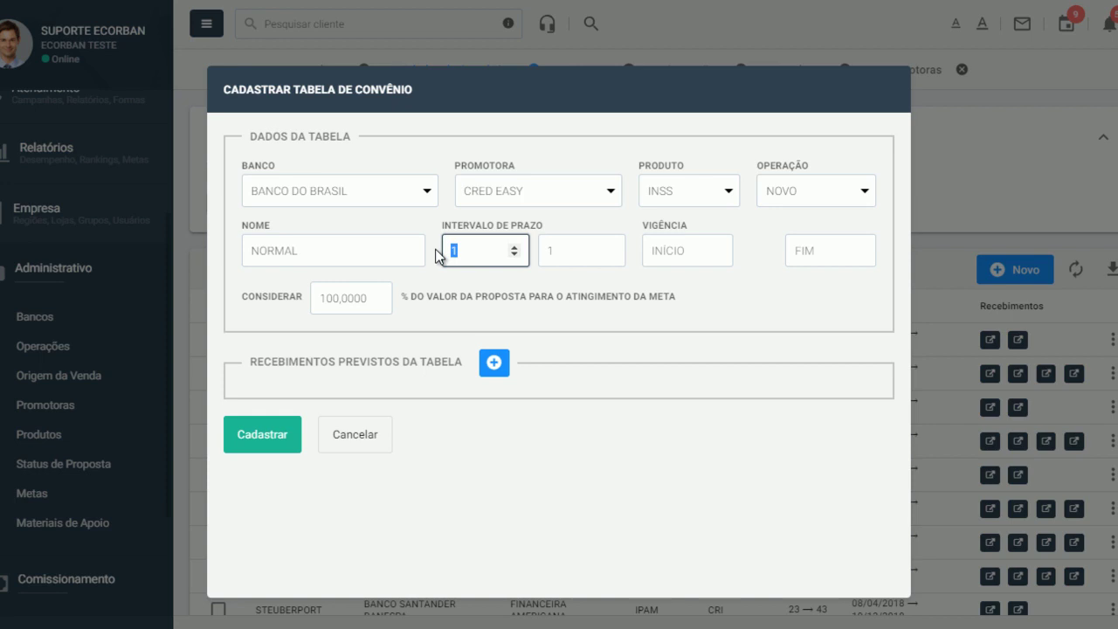
pyautogui.write('60')
pyautogui.moveTo(568, 251); pyautogui.dragTo(535, 257)
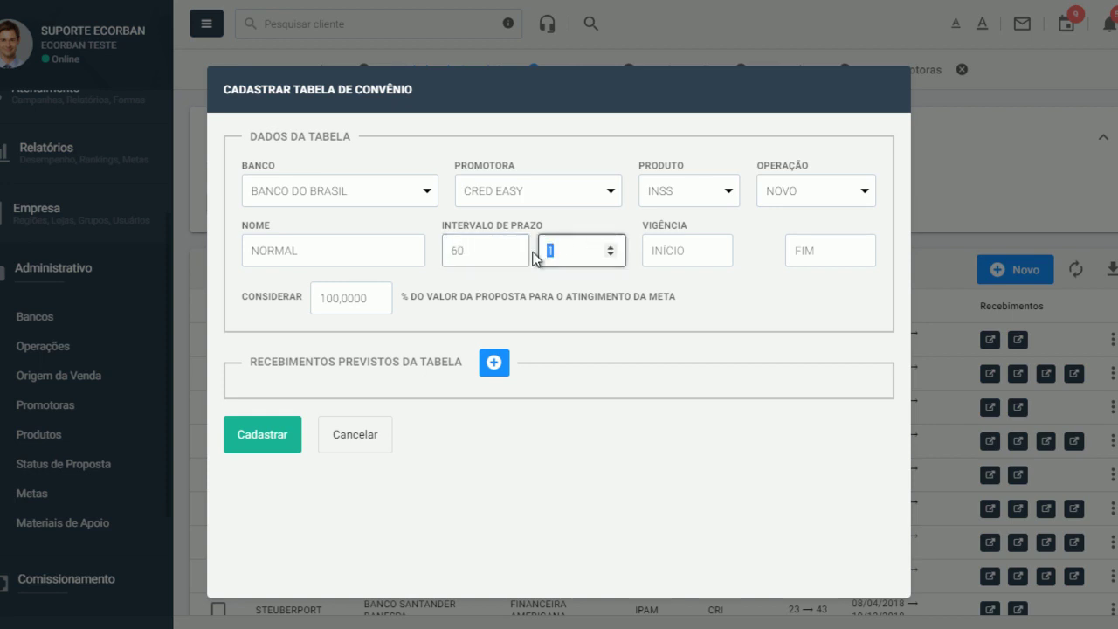
pyautogui.write('10')
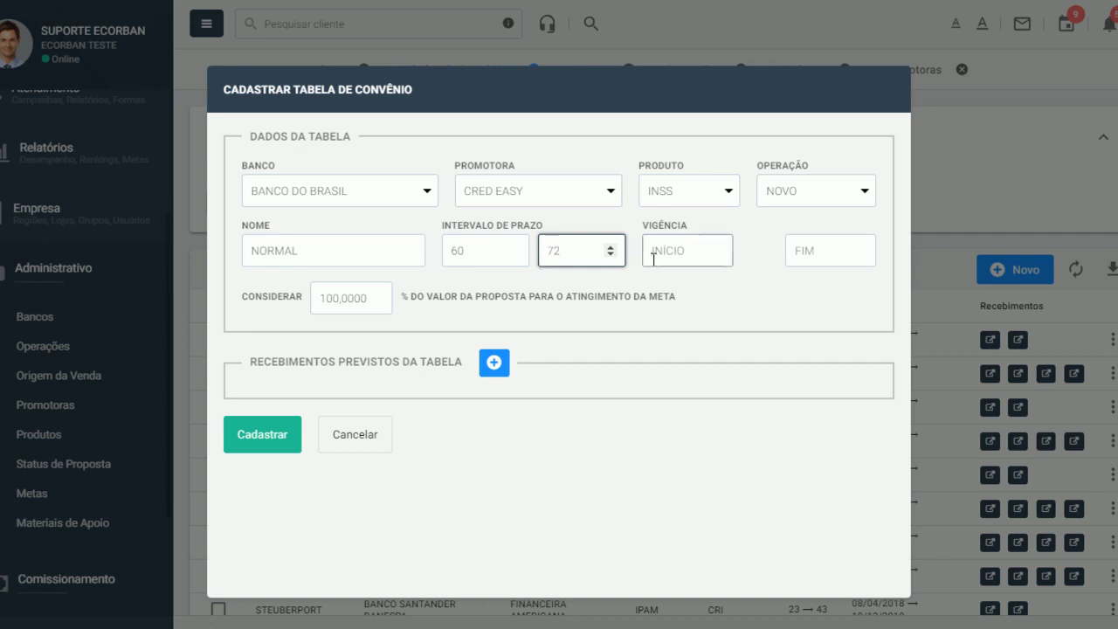
# Set the start of the table's validity to 26/11/2018, leaving the end date blank.
pyautogui.click(663, 251)
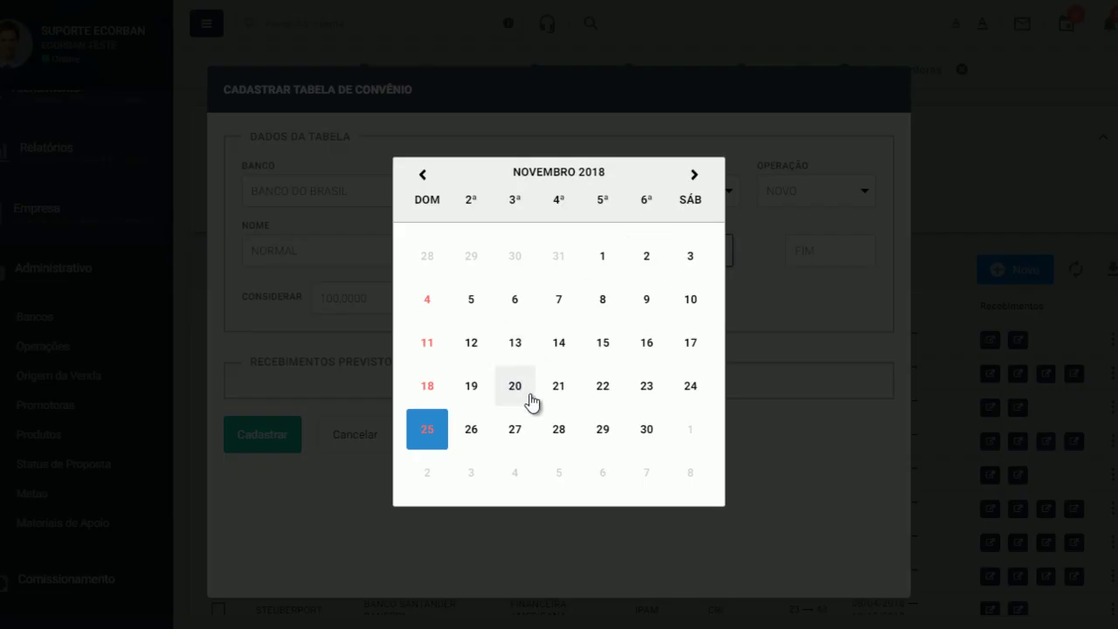
pyautogui.click(476, 430)
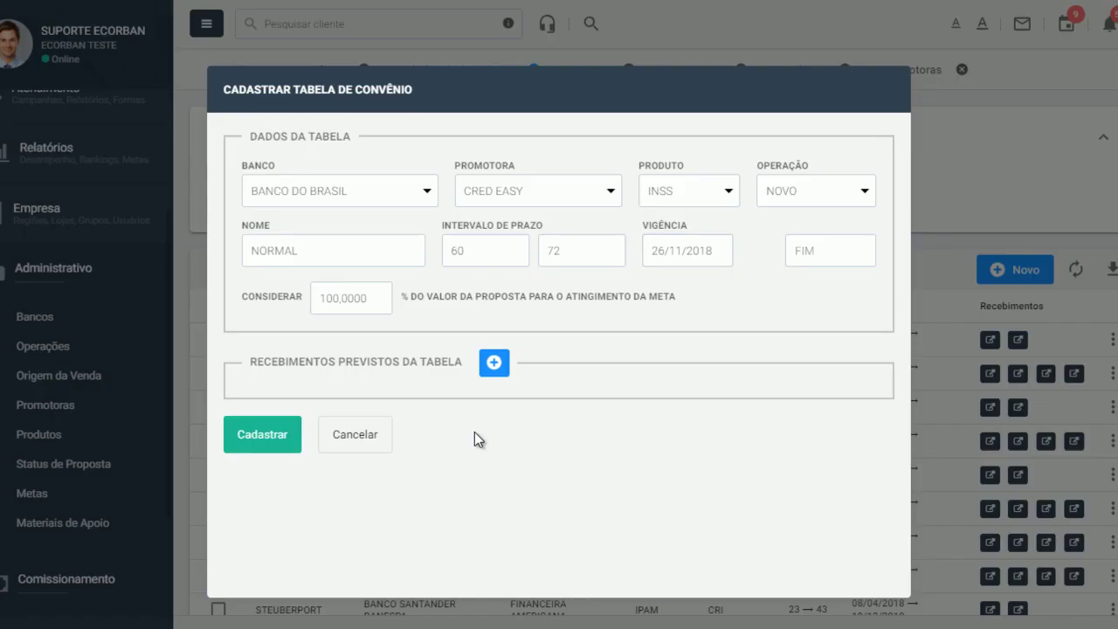
pyautogui.click(799, 247)
pyautogui.click(760, 254)
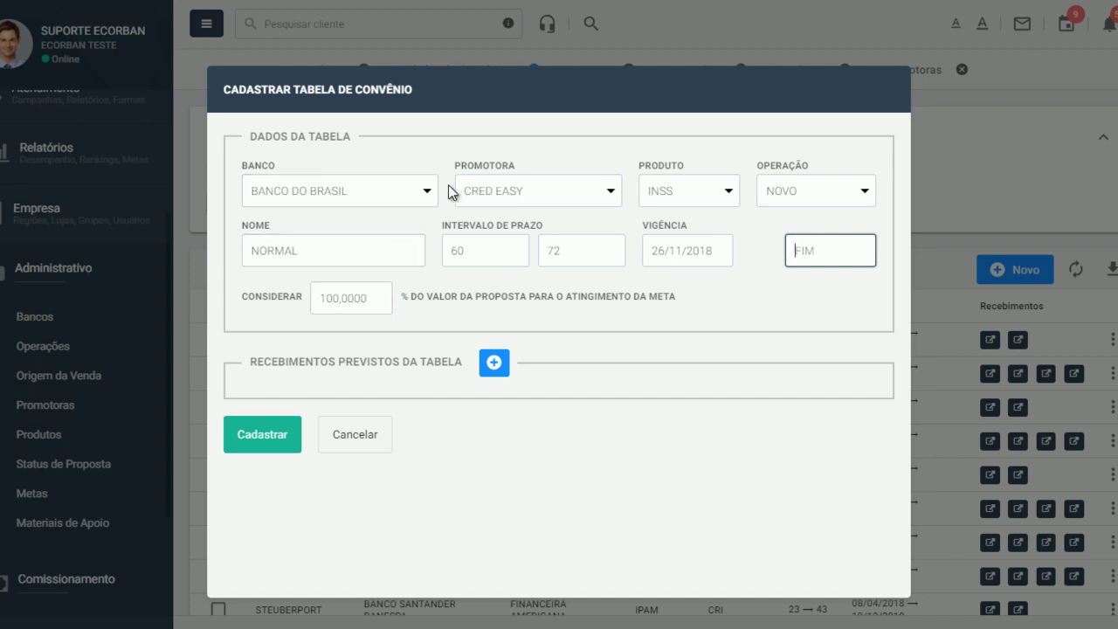
# Set the percentage of the proposal value considered for reaching the goal to 80,0000.
pyautogui.doubleClick(578, 297)
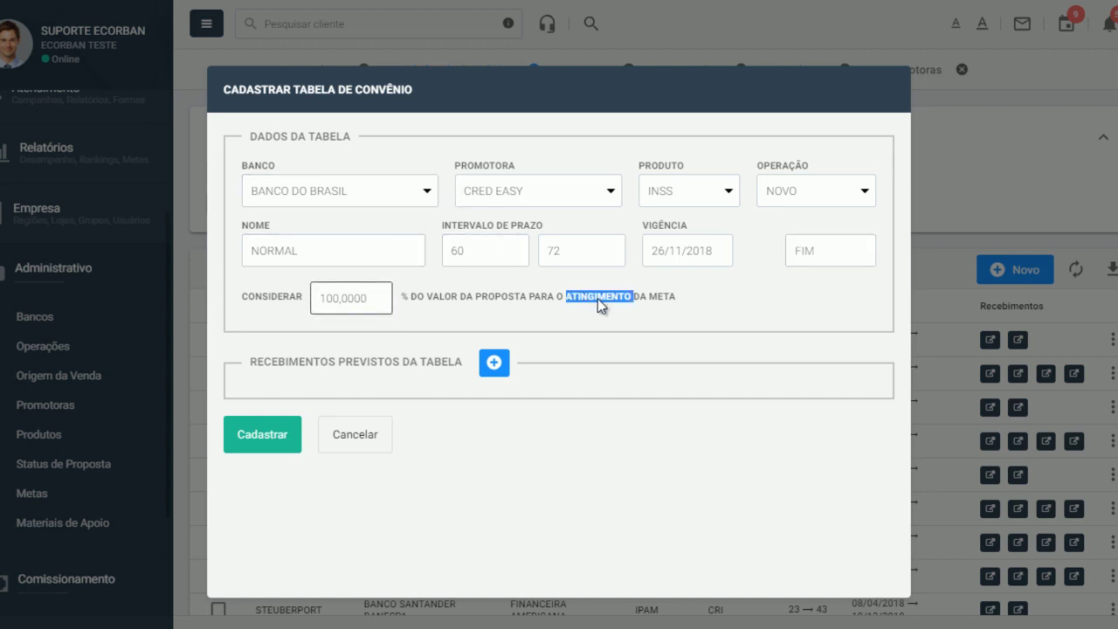
pyautogui.click(372, 300)
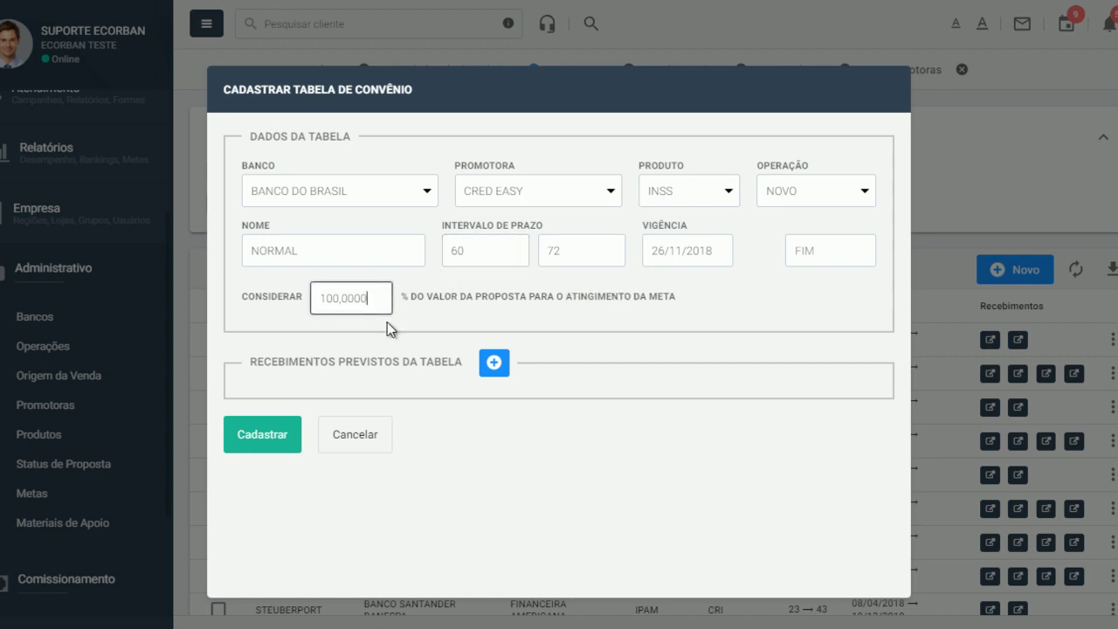
pyautogui.press('BackSpace')
pyautogui.press('BackSpace')
pyautogui.press('BackSpace')
pyautogui.write('80,0000')
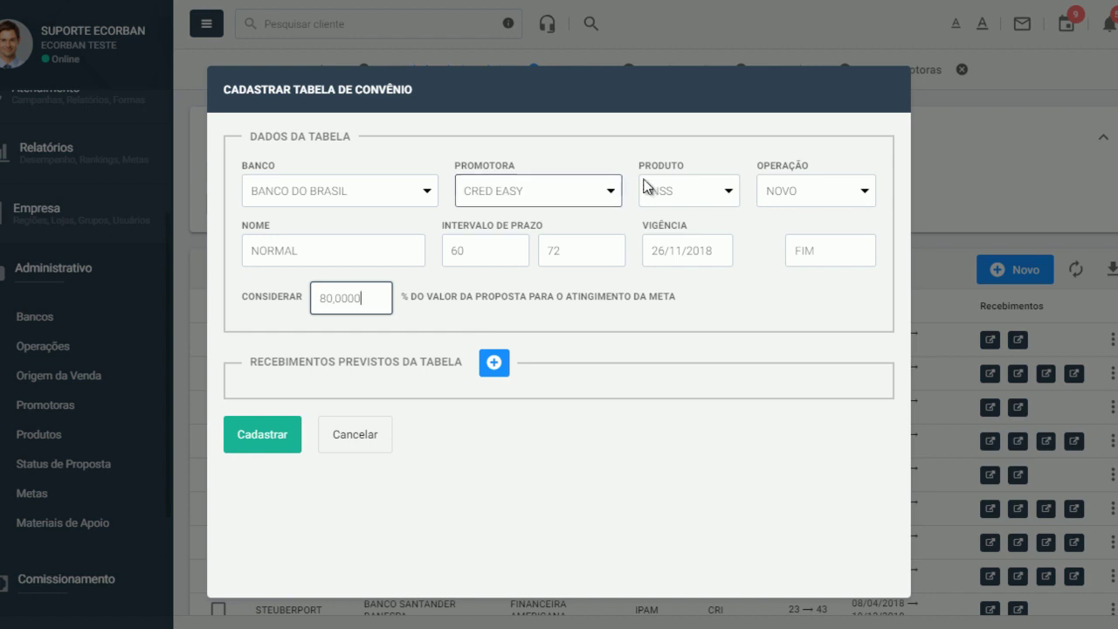
# Reset the table's promotora to the unselected SELECIONE option.
pyautogui.click(513, 192)
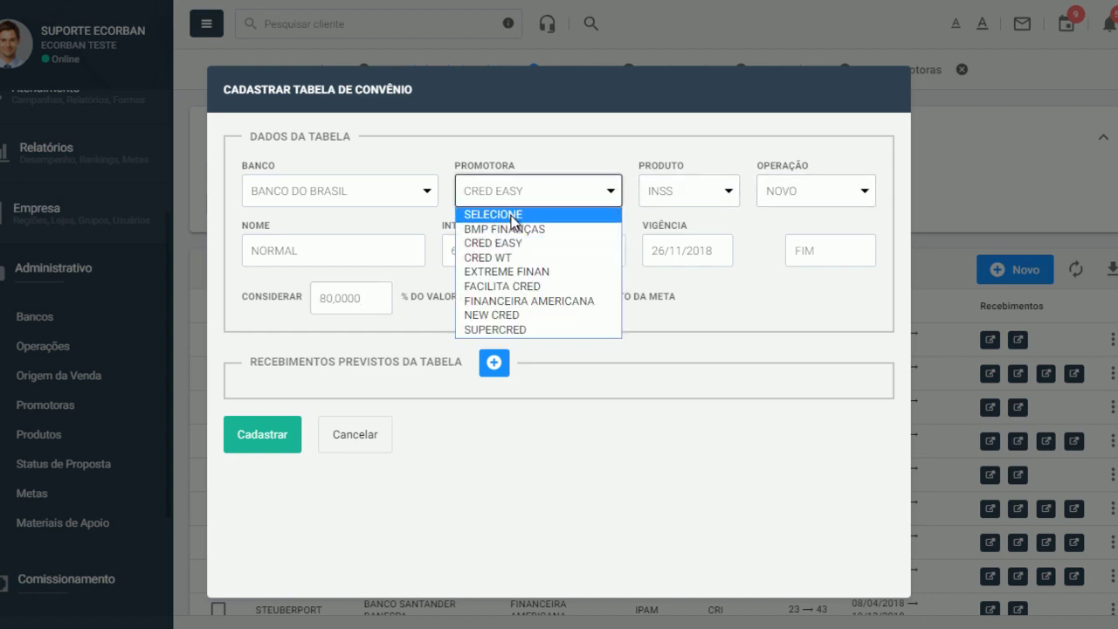
pyautogui.click(512, 215)
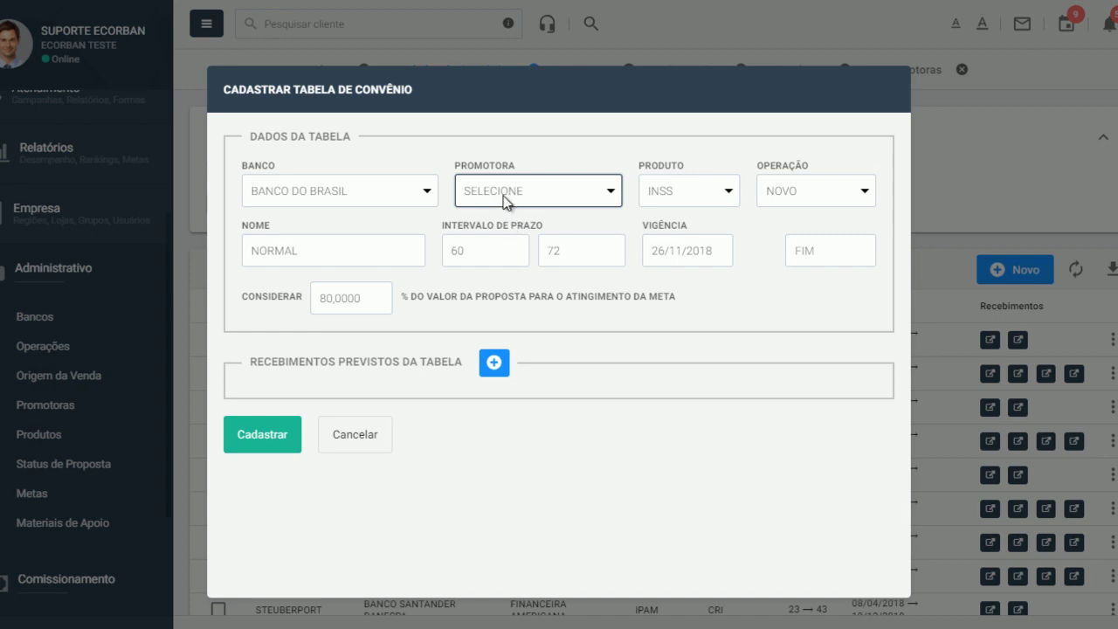
pyautogui.click(543, 157)
pyautogui.press('Tab')
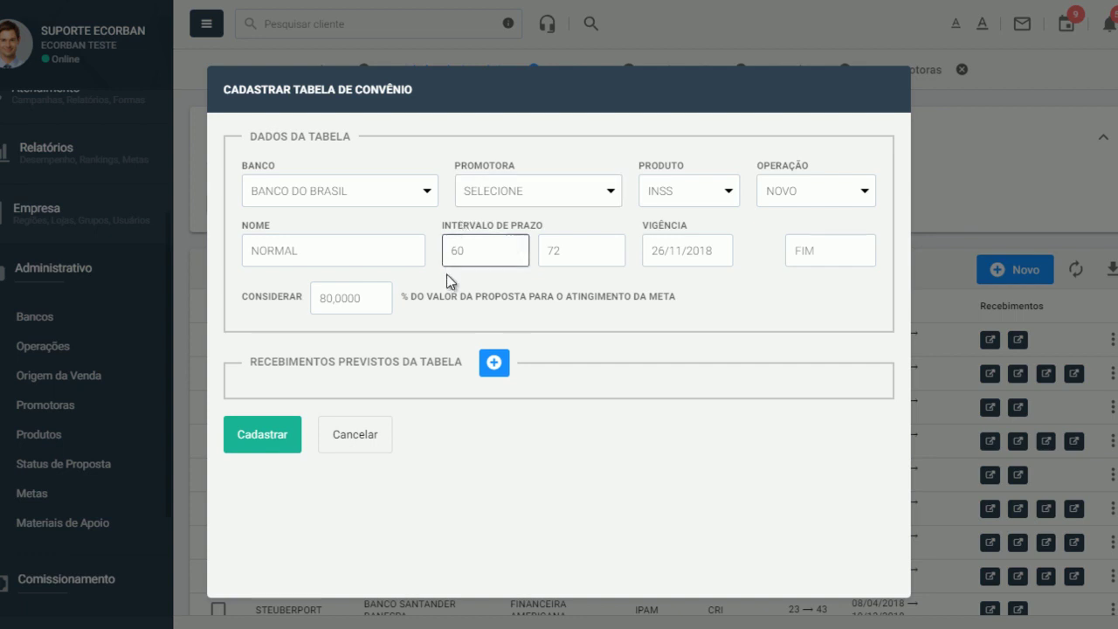
# Add an expected receipt to the convênio table and name it EMPRESA.
pyautogui.click(494, 361)
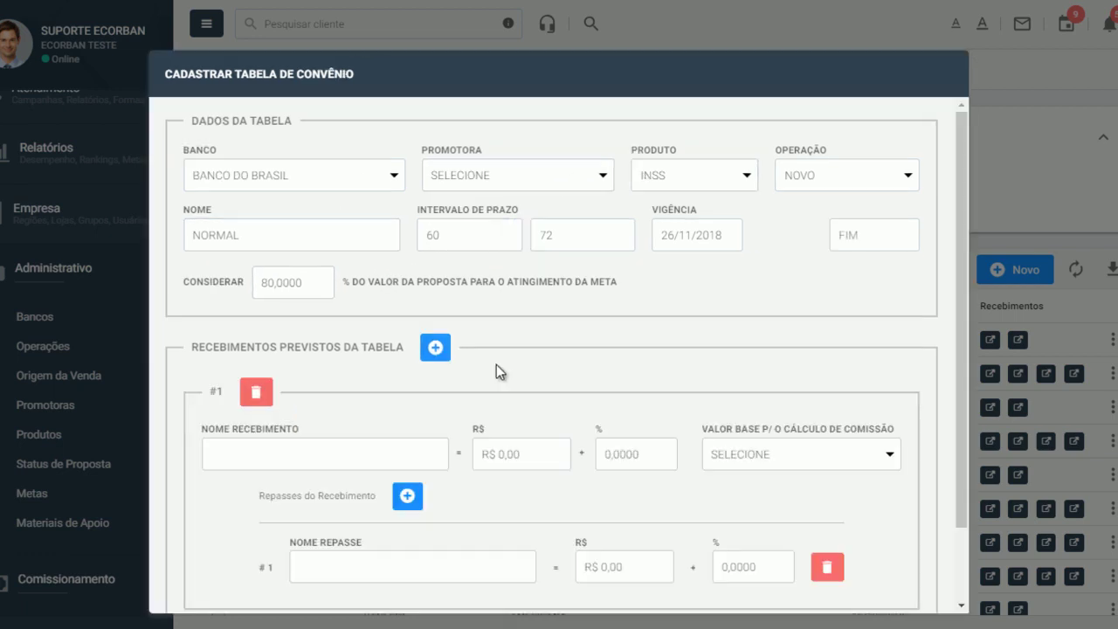
pyautogui.scroll(-1, 496, 365)
pyautogui.moveTo(280, 260); pyautogui.dragTo(397, 262)
pyautogui.click(322, 361)
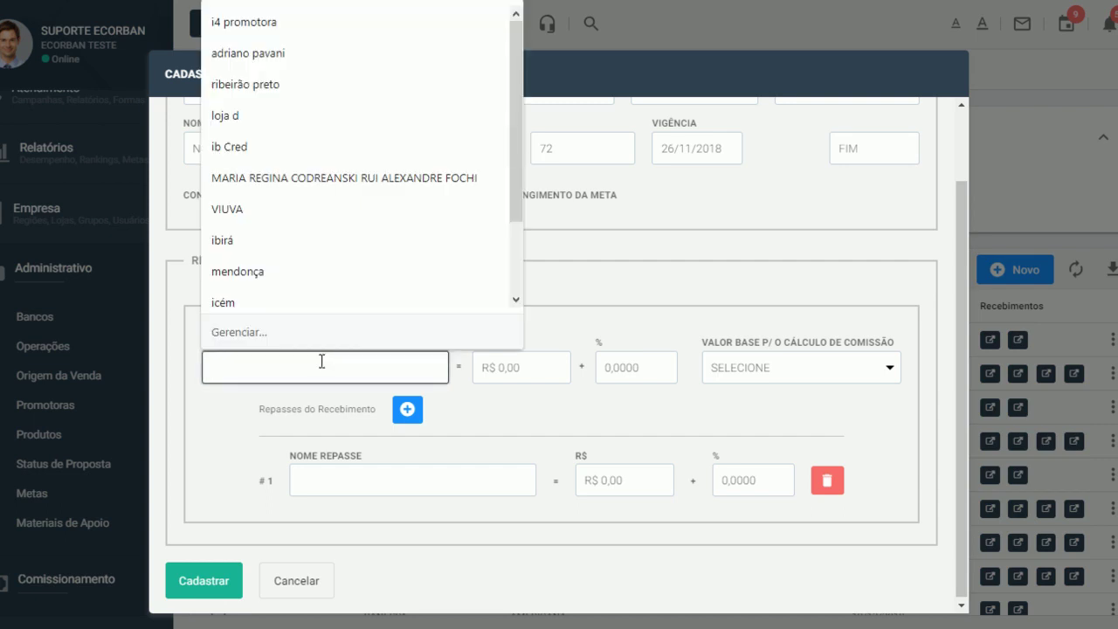
pyautogui.click(197, 374)
pyautogui.click(237, 369)
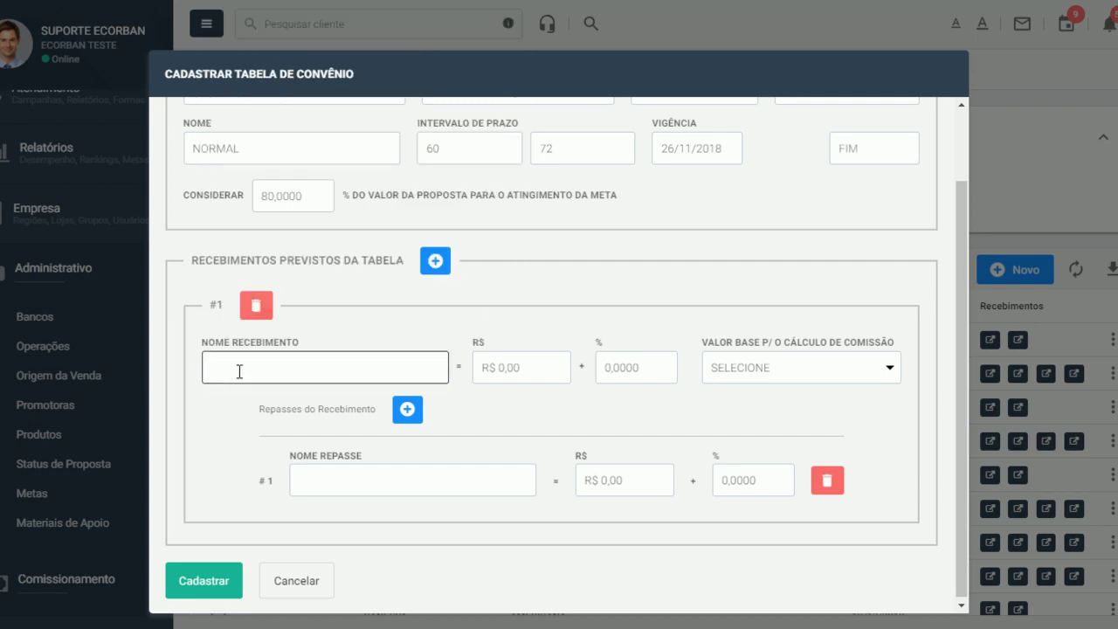
pyautogui.click(240, 371)
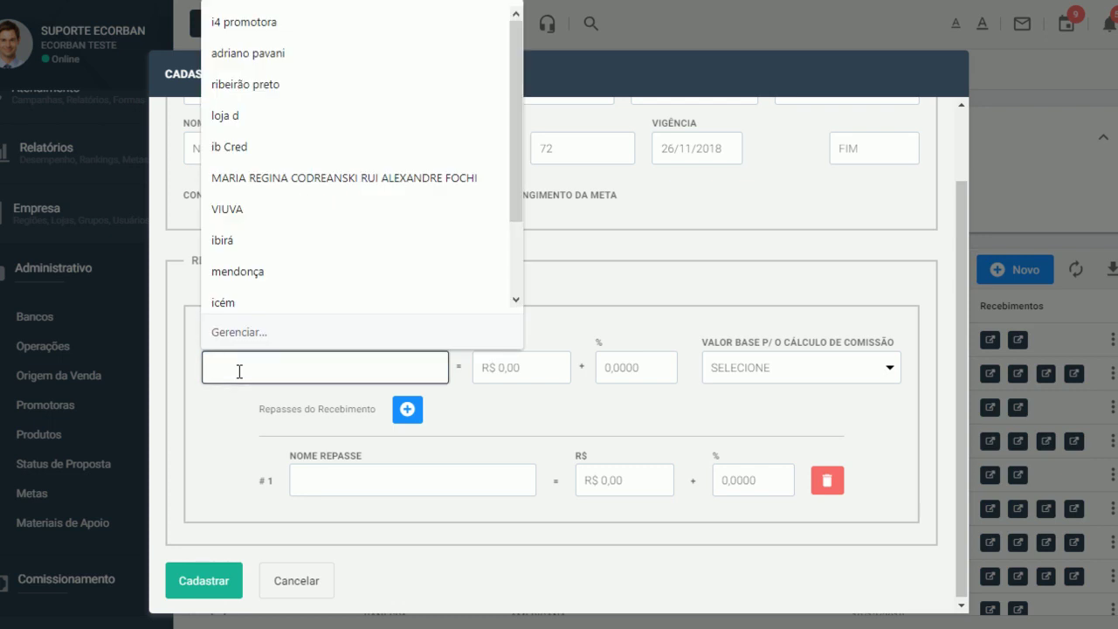
pyautogui.write('EMPRE')
pyautogui.write('SA')
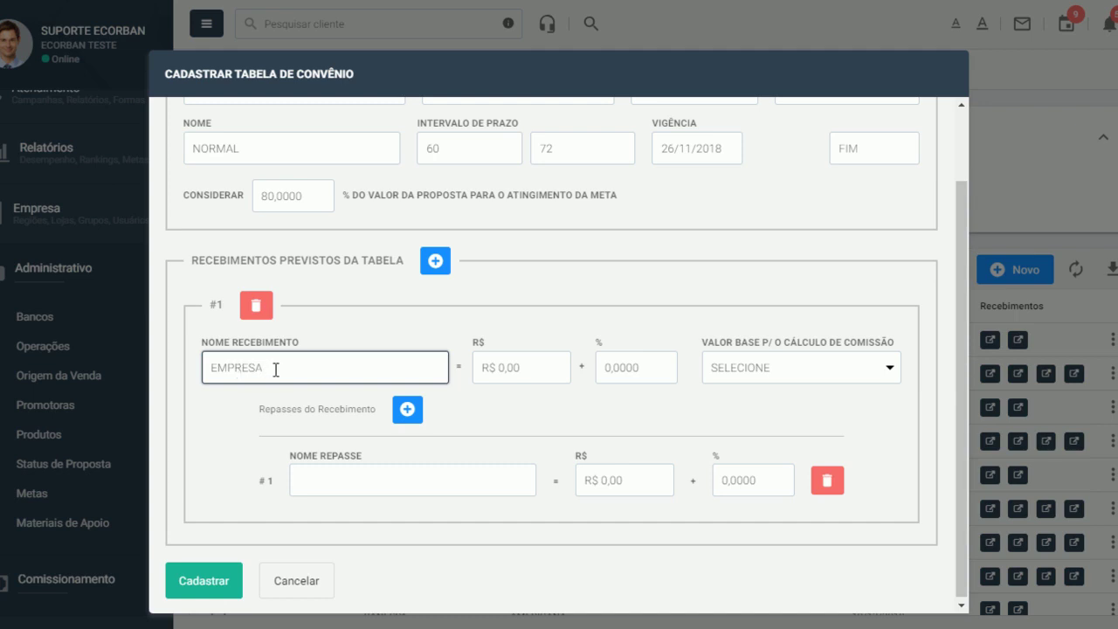
# Set the EMPRESA receipt to R$ 100,00 plus 5,0000%, with VALOR LIBERADO as the commission calculation base.
pyautogui.click(513, 365)
pyautogui.click(533, 367)
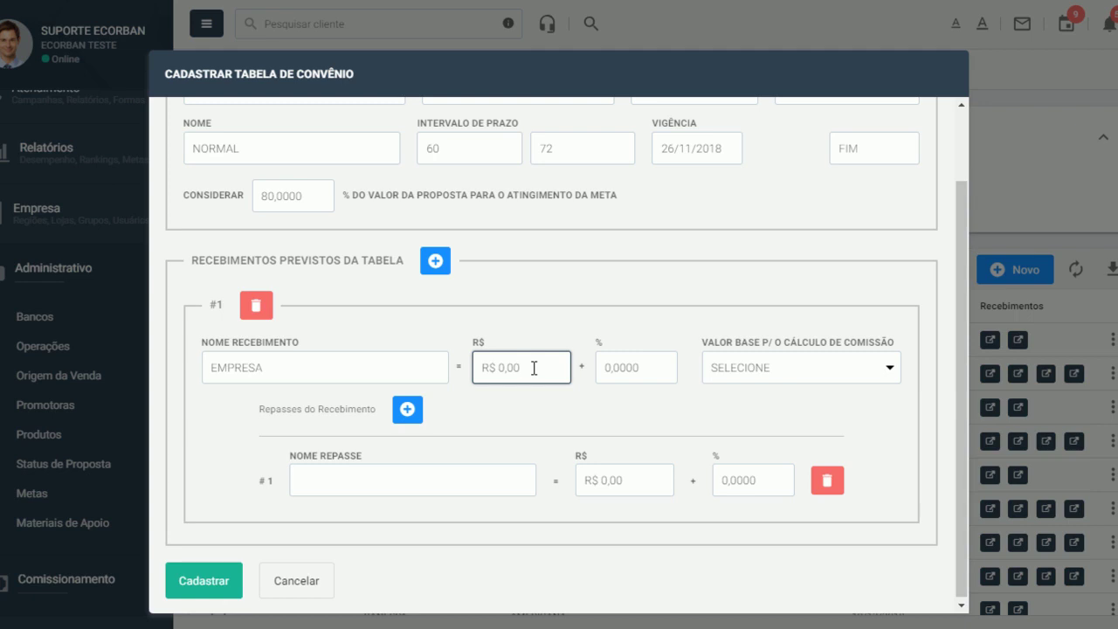
pyautogui.write('100,00')
pyautogui.click(625, 367)
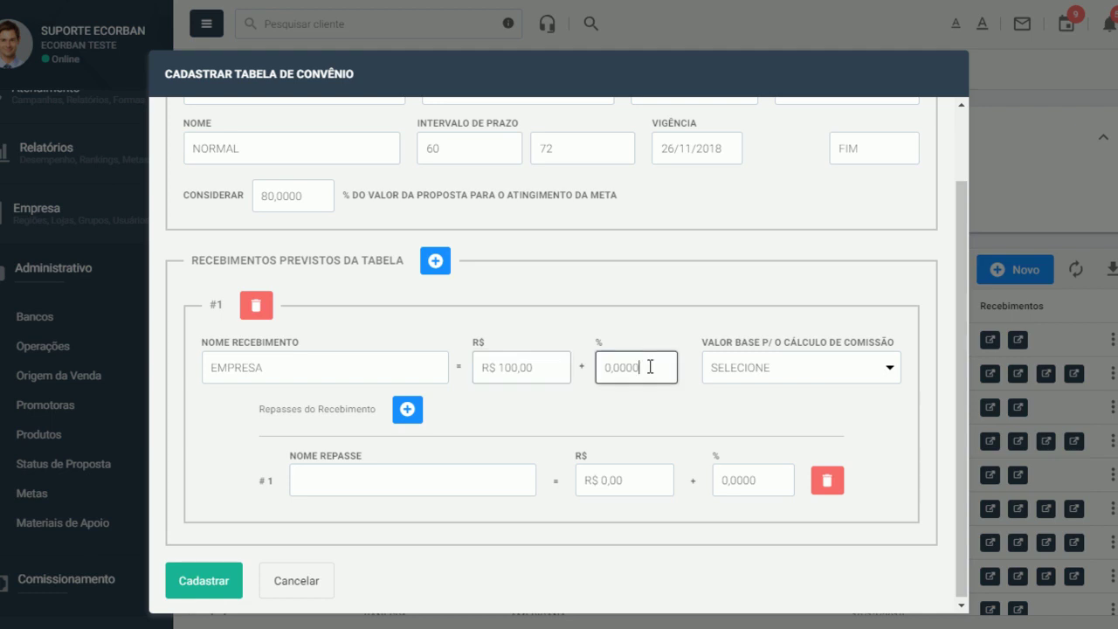
pyautogui.write('5000')
pyautogui.click(747, 365)
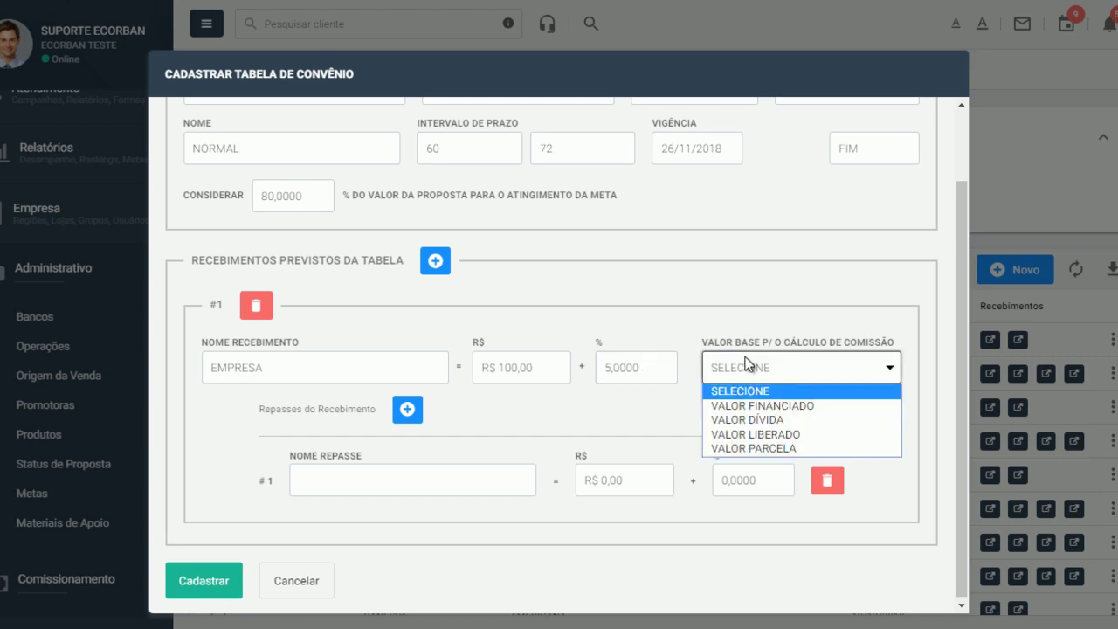
pyautogui.click(786, 436)
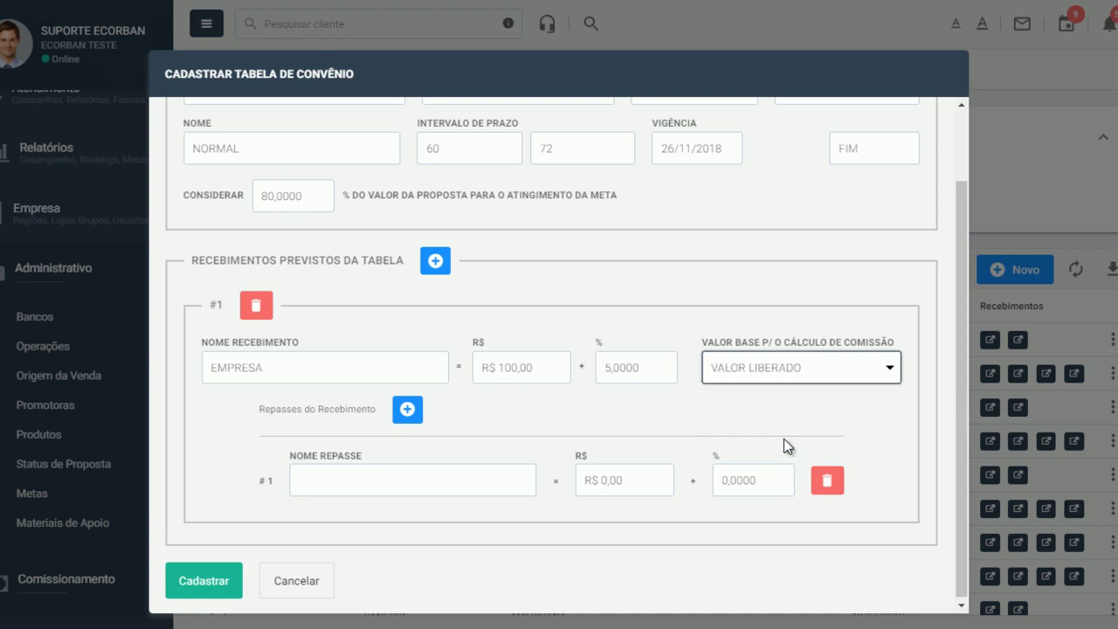
# Change the EMPRESA receipt's commission calculation base to VALOR FINANCIADO.
pyautogui.scroll(2, 818, 297)
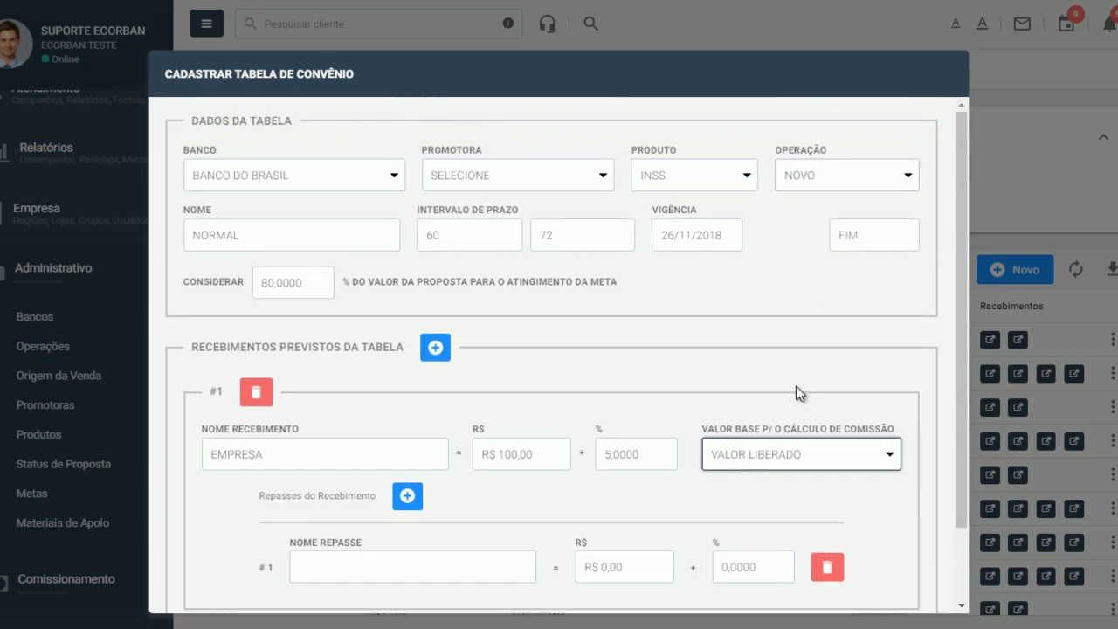
pyautogui.click(783, 454)
pyautogui.click(768, 491)
pyautogui.scroll(-2, 662, 500)
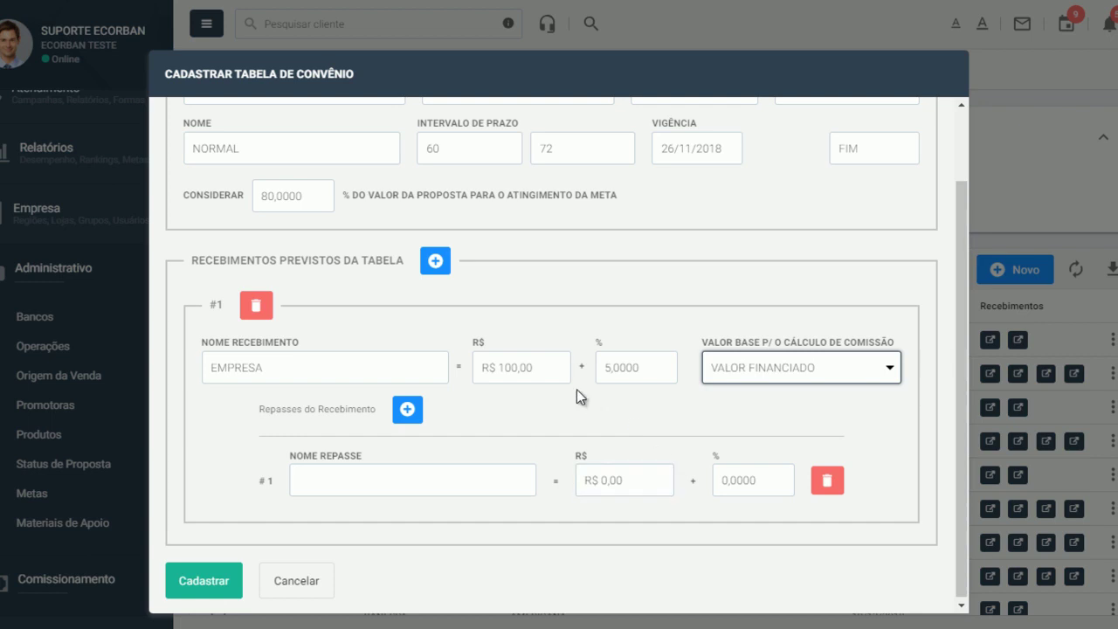
# Clear the EMPRESA receipt's fixed amount to R$ 0,00 and set its percentage to 10,0000.
pyautogui.click(546, 371)
pyautogui.press('BackSpace')
pyautogui.press('BackSpace')
pyautogui.press('BackSpace')
pyautogui.press('BackSpace')
pyautogui.press('BackSpace')
pyautogui.click(624, 368)
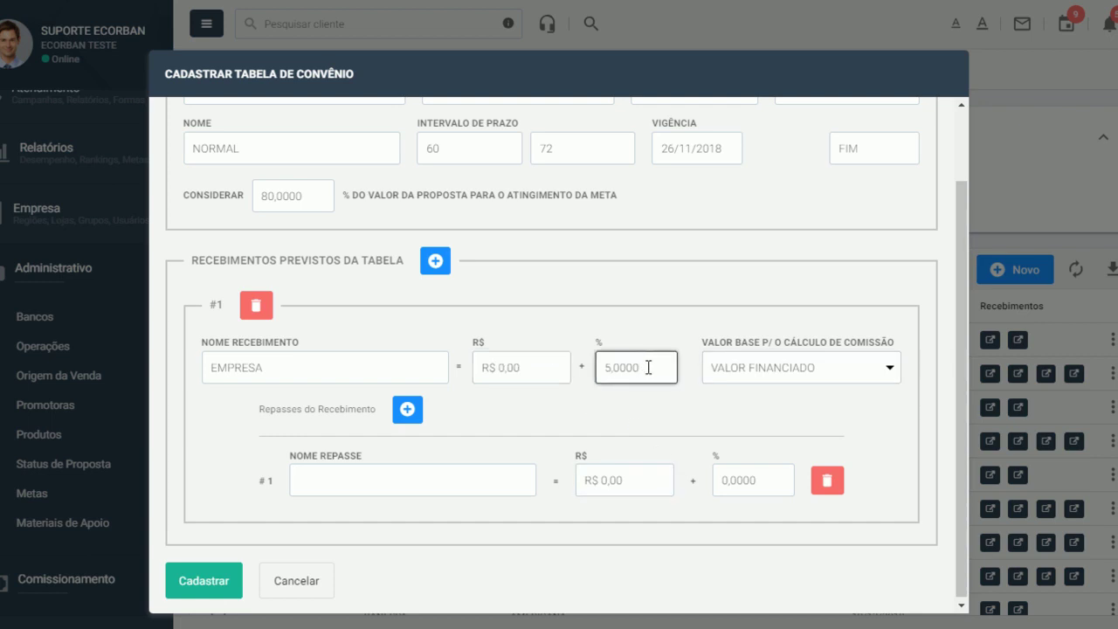
pyautogui.write('00000')
pyautogui.click(532, 367)
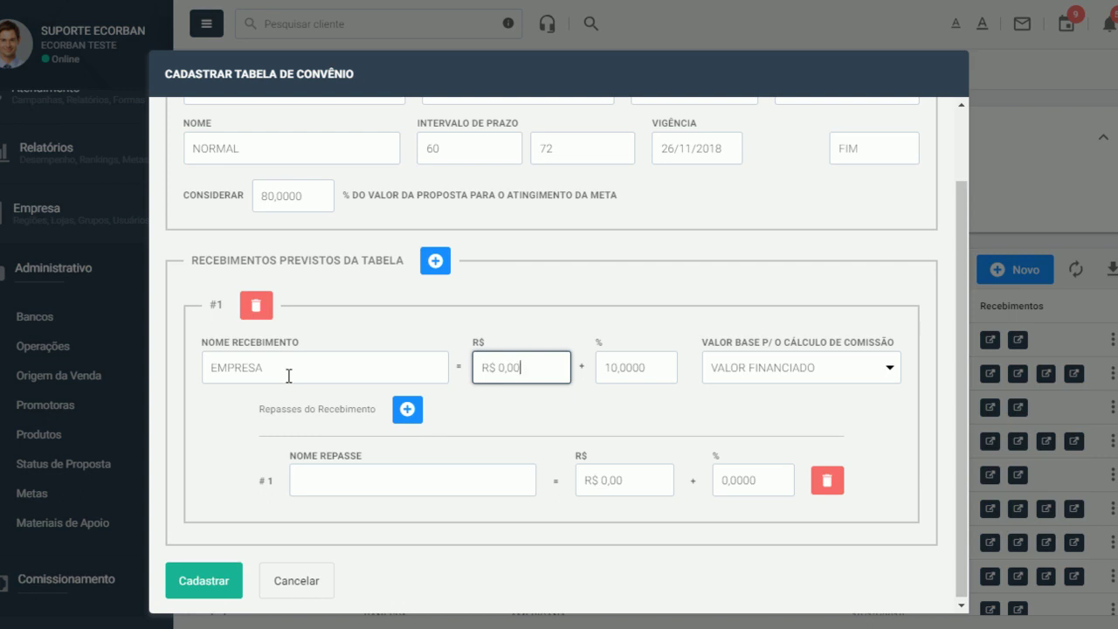
# Add two more repasses to the EMPRESA receipt, making three in total.
pyautogui.scroll(-1, 400, 463)
pyautogui.click(407, 408)
pyautogui.scroll(-1, 417, 442)
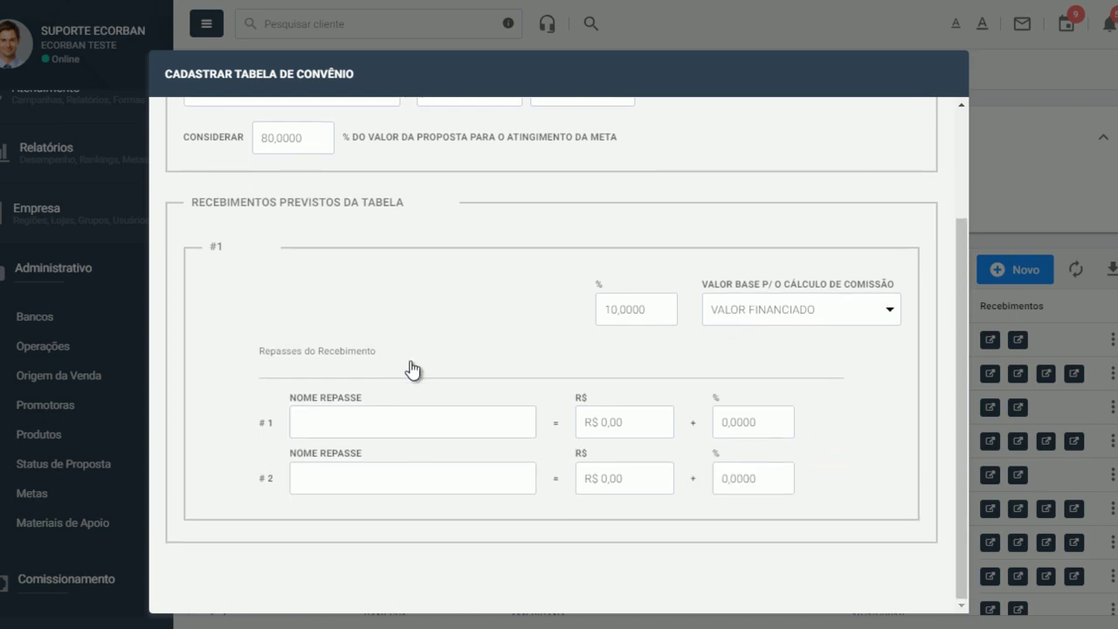
pyautogui.click(412, 361)
pyautogui.scroll(-1, 466, 411)
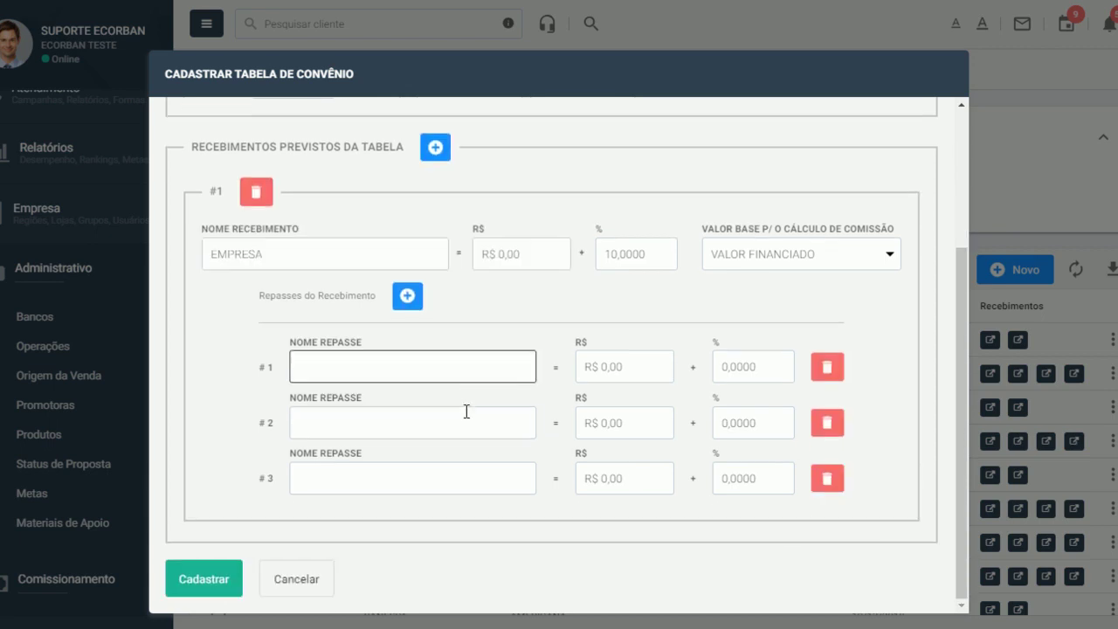
# Name the three repasses of the EMPRESA receipt VENDEDOR, PASTINHA and PARCEIRO, in that order.
pyautogui.click(336, 367)
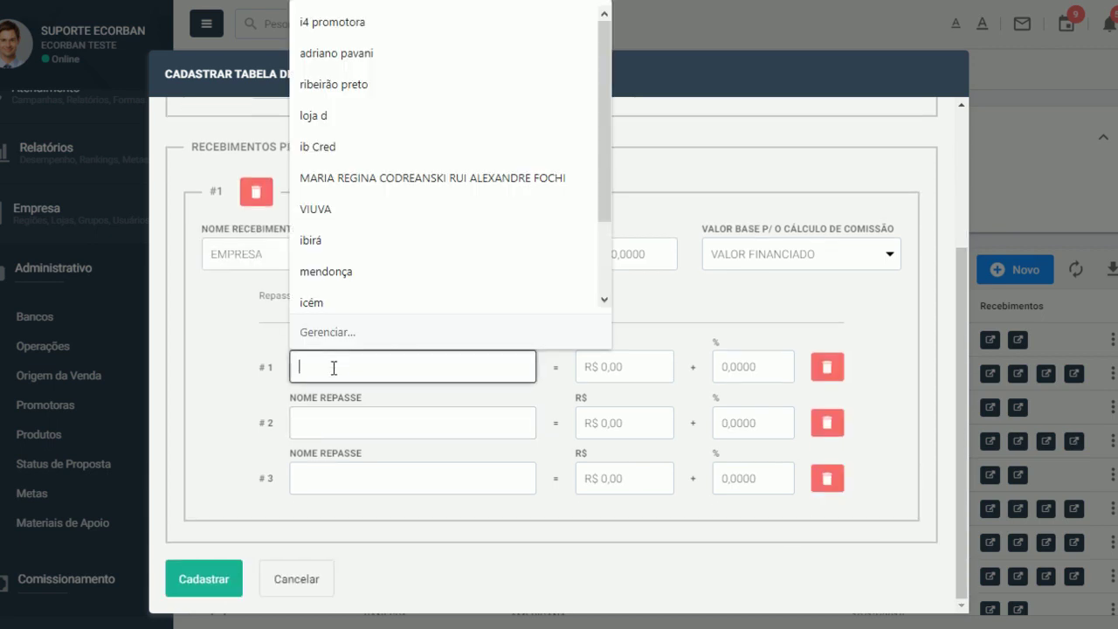
pyautogui.write('VENDEOR')
pyautogui.press('BackSpace')
pyautogui.press('BackSpace')
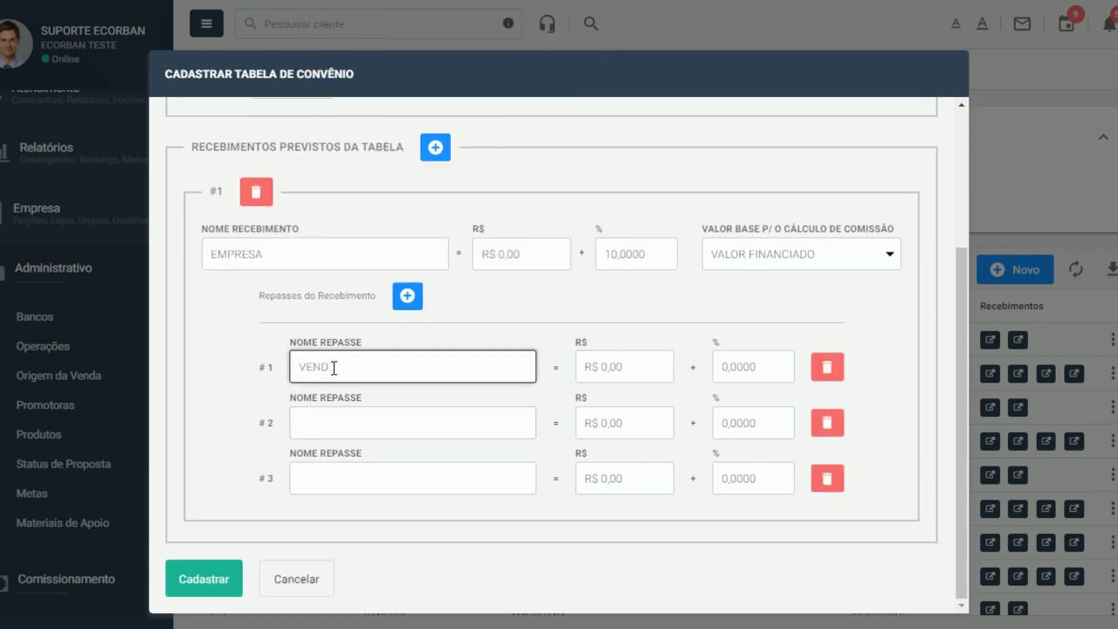
pyautogui.write('EDOR')
pyautogui.click(365, 415)
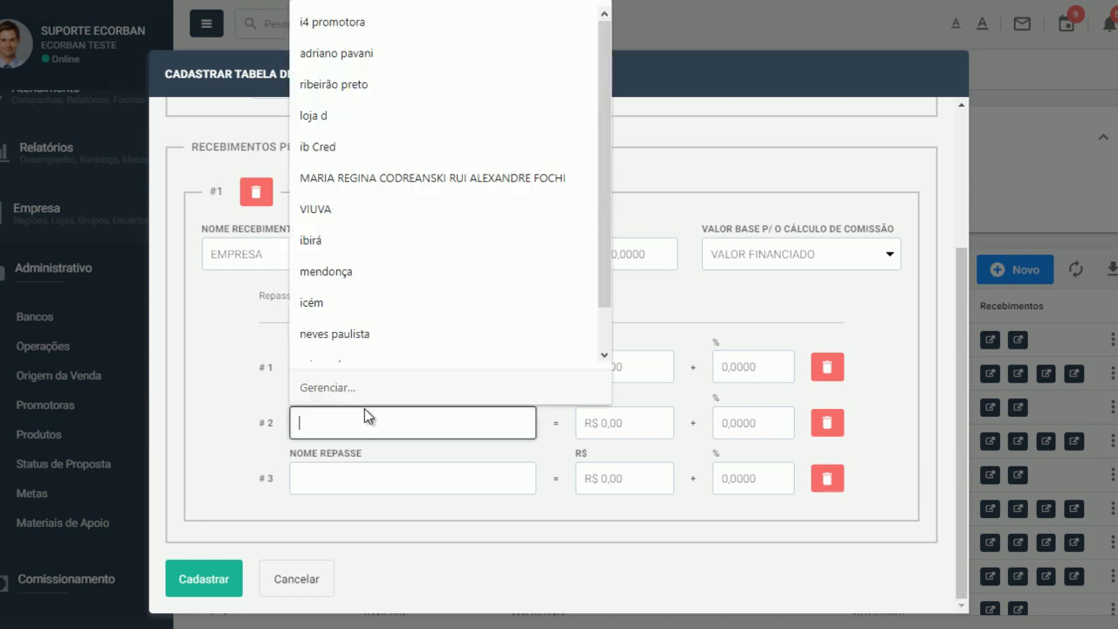
pyautogui.write('PASTINHA')
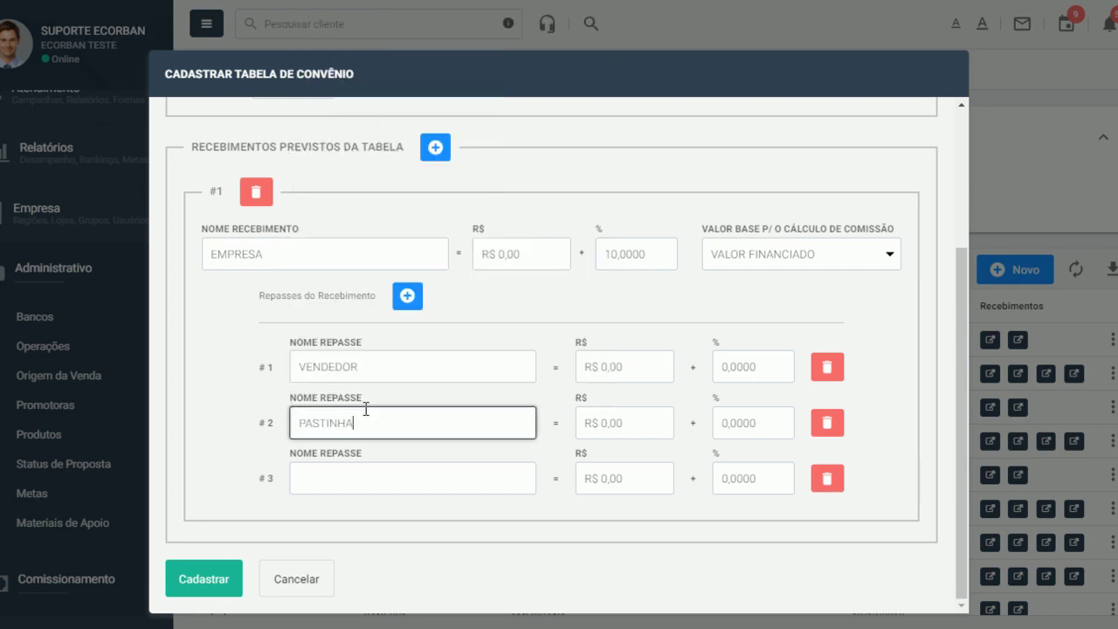
pyautogui.click(344, 468)
pyautogui.write('PAR')
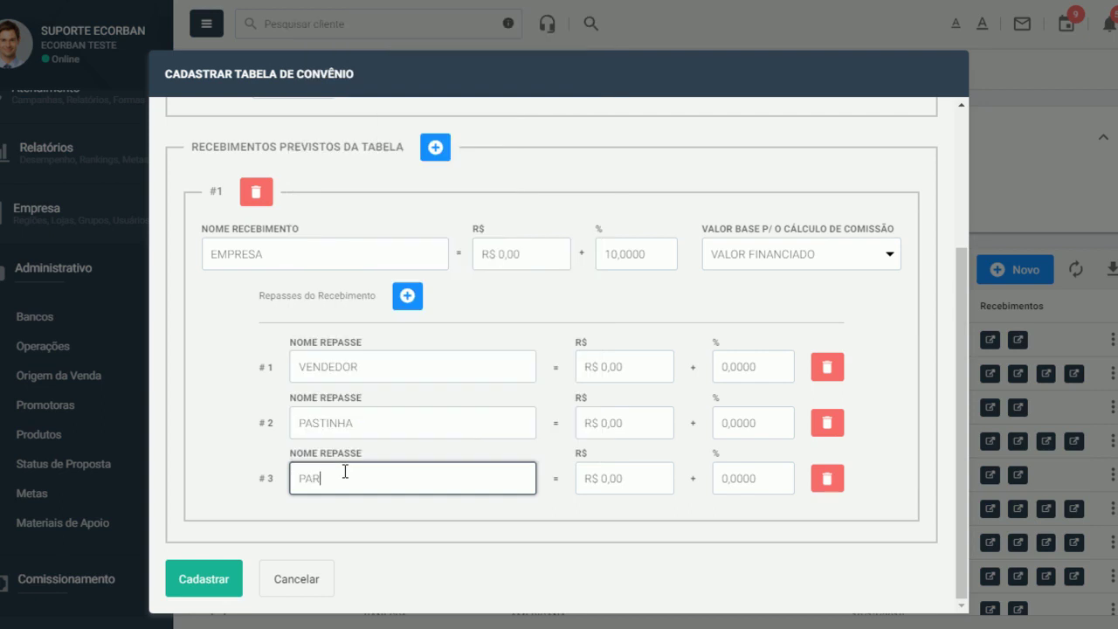
pyautogui.write('CEIRO')
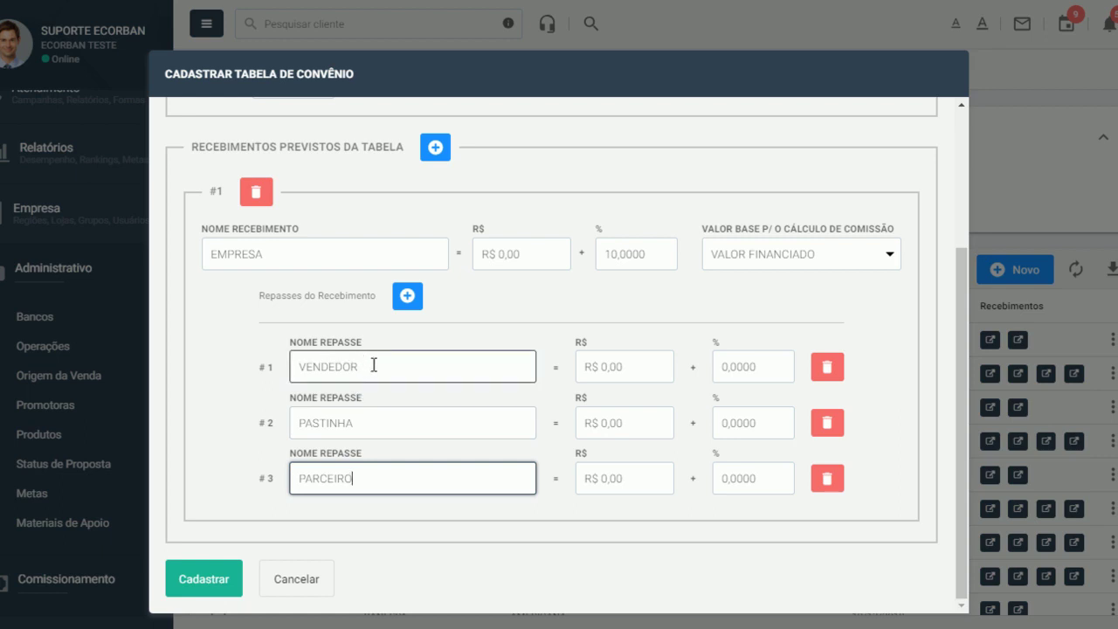
# Set the repasse percentages to 1,0000 for VENDEDOR, 3,0000 for PASTINHA and 5,0000 for PARCEIRO.
pyautogui.click(642, 358)
pyautogui.click(771, 367)
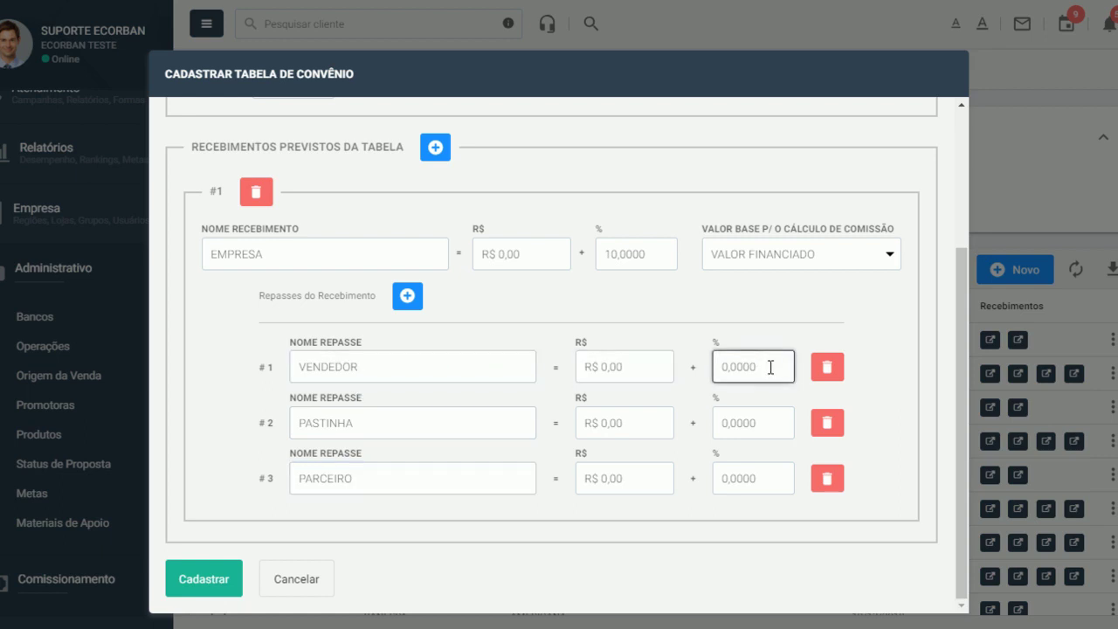
pyautogui.write('10000')
pyautogui.click(773, 418)
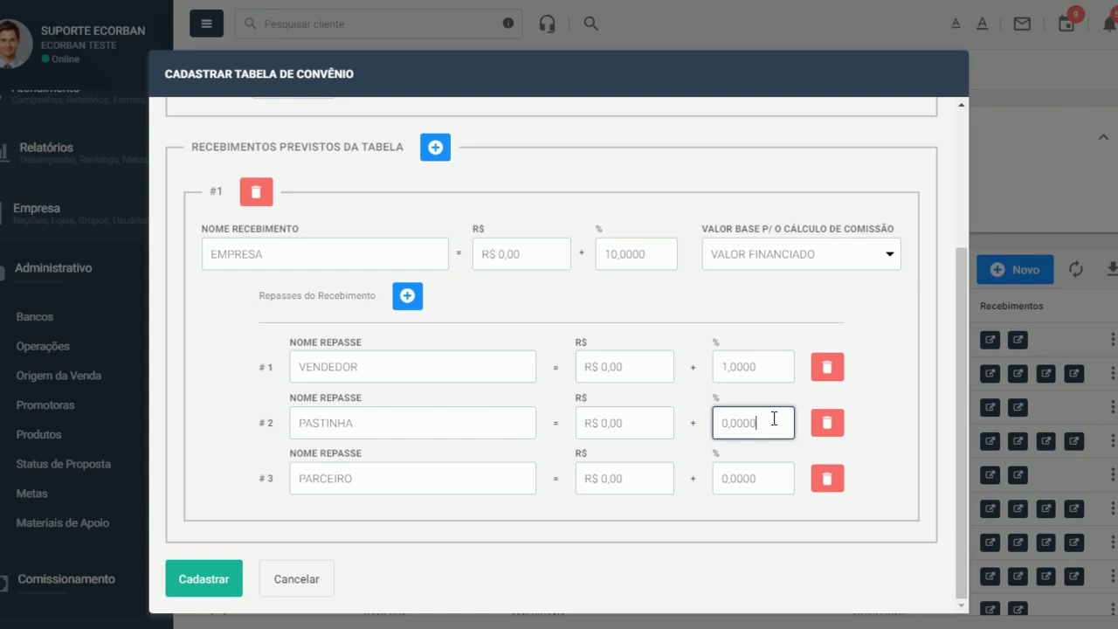
pyautogui.click(771, 476)
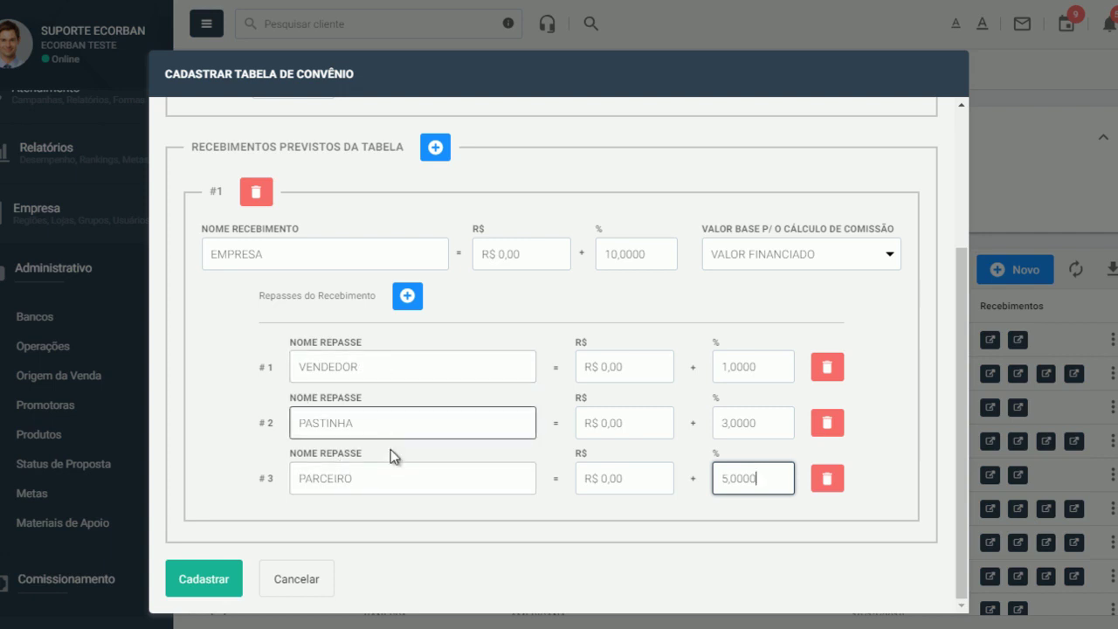
pyautogui.scroll(1, 474, 288)
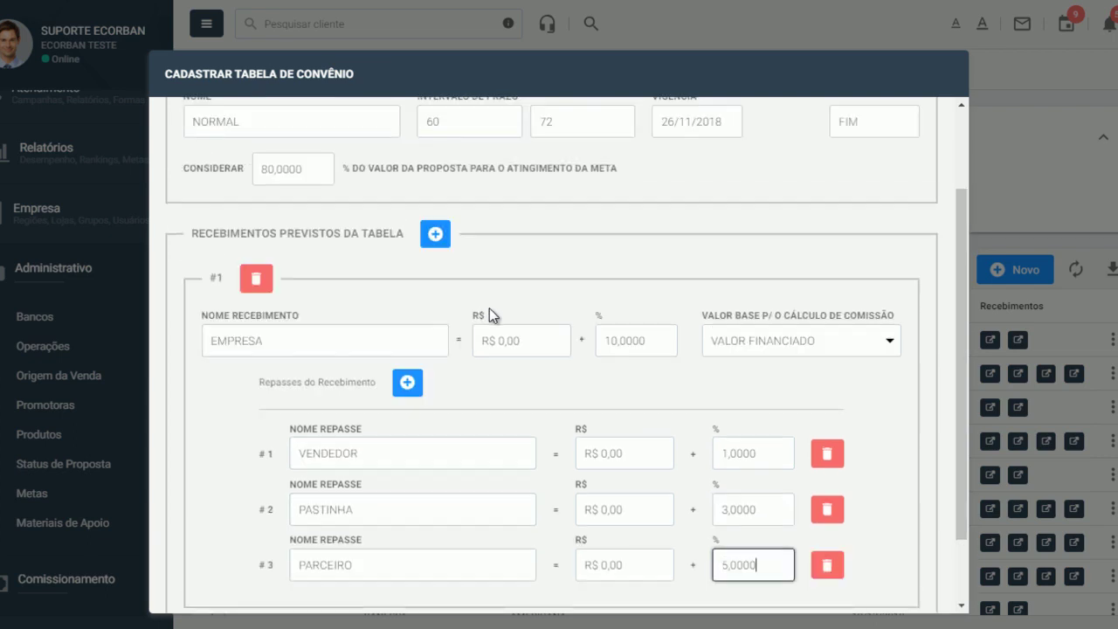
pyautogui.scroll(-1, 659, 348)
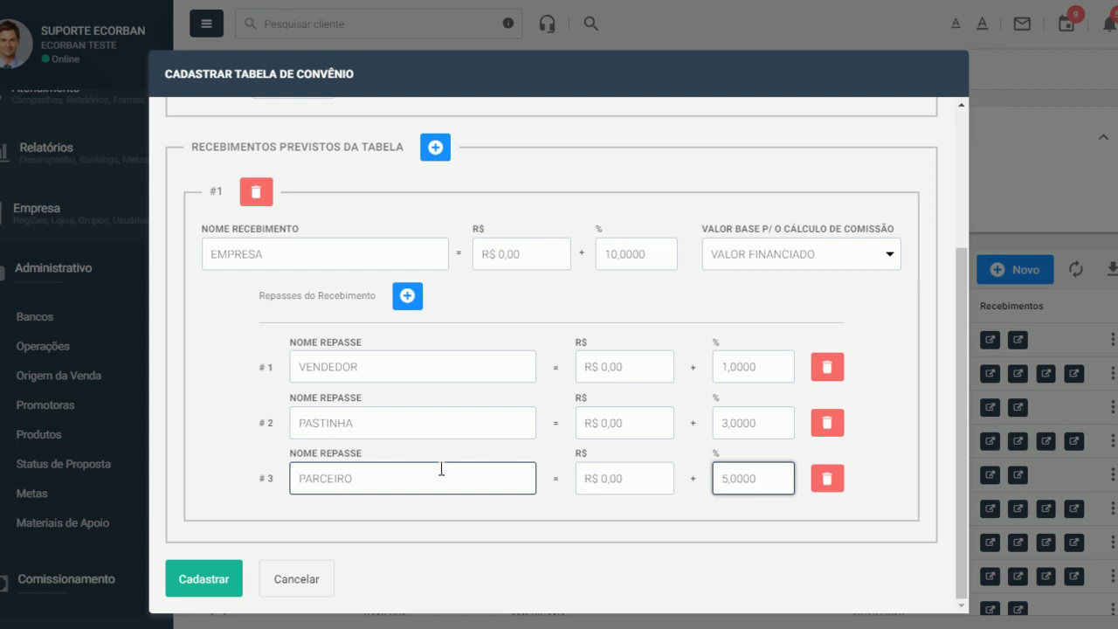
# Add a second expected receipt to the convênio table and give it three blank repasses.
pyautogui.click(435, 148)
pyautogui.scroll(-3, 445, 385)
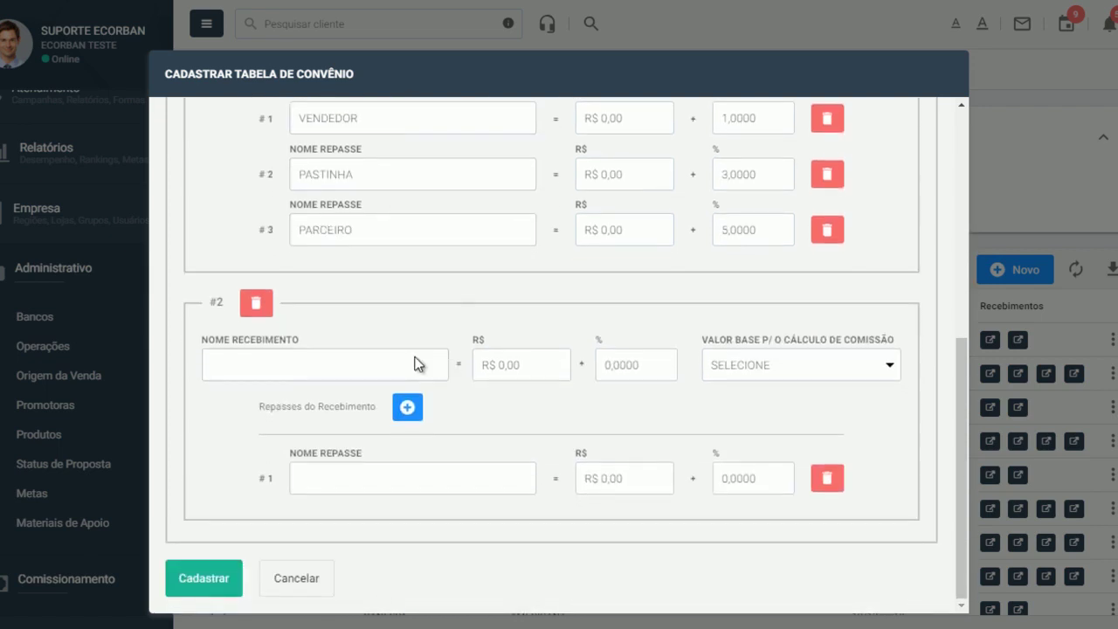
pyautogui.scroll(3, 402, 455)
pyautogui.scroll(1, 405, 462)
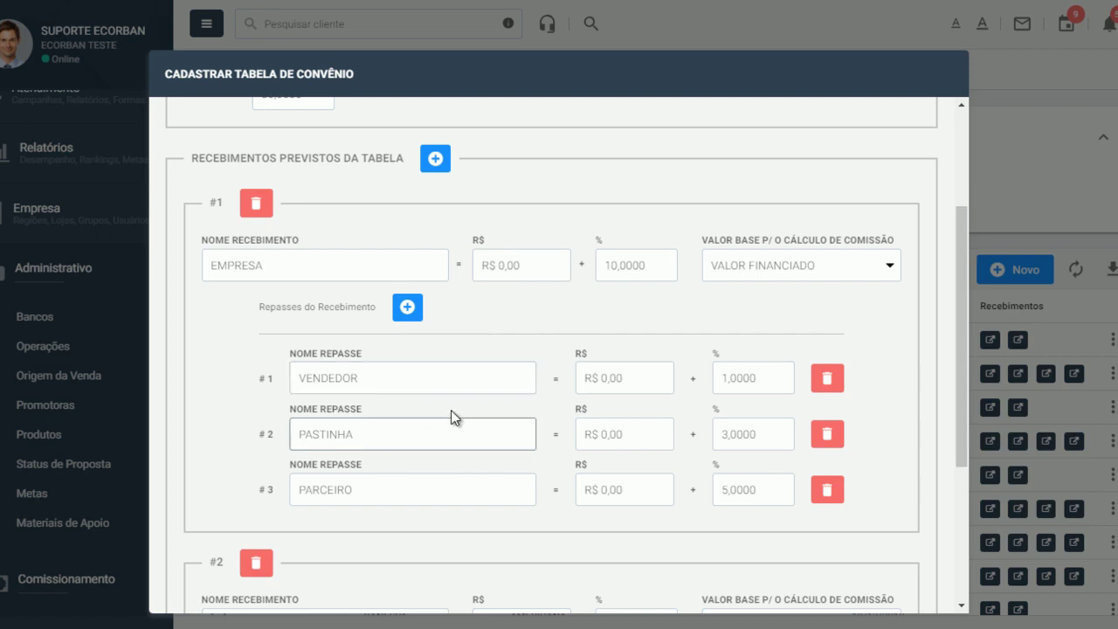
pyautogui.scroll(-3, 457, 409)
pyautogui.click(407, 407)
pyautogui.click(407, 407)
pyautogui.click(407, 472)
pyautogui.scroll(-2, 407, 464)
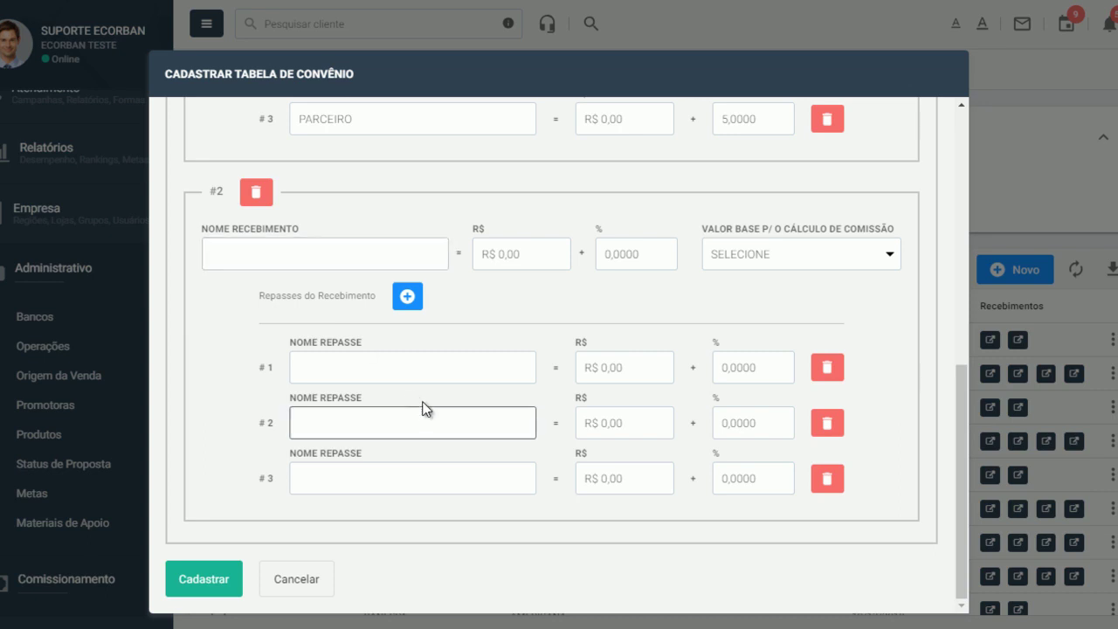
# Leave the convênio table form without registering it and open the Propostas list under Clientes.
pyautogui.scroll(6, 435, 411)
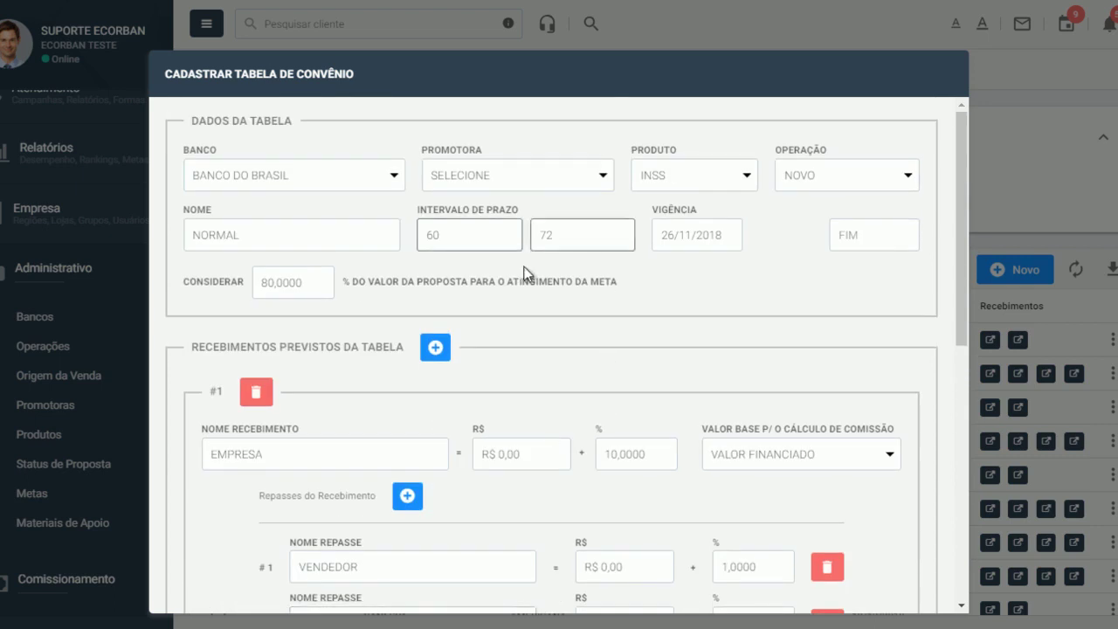
pyautogui.click(1012, 167)
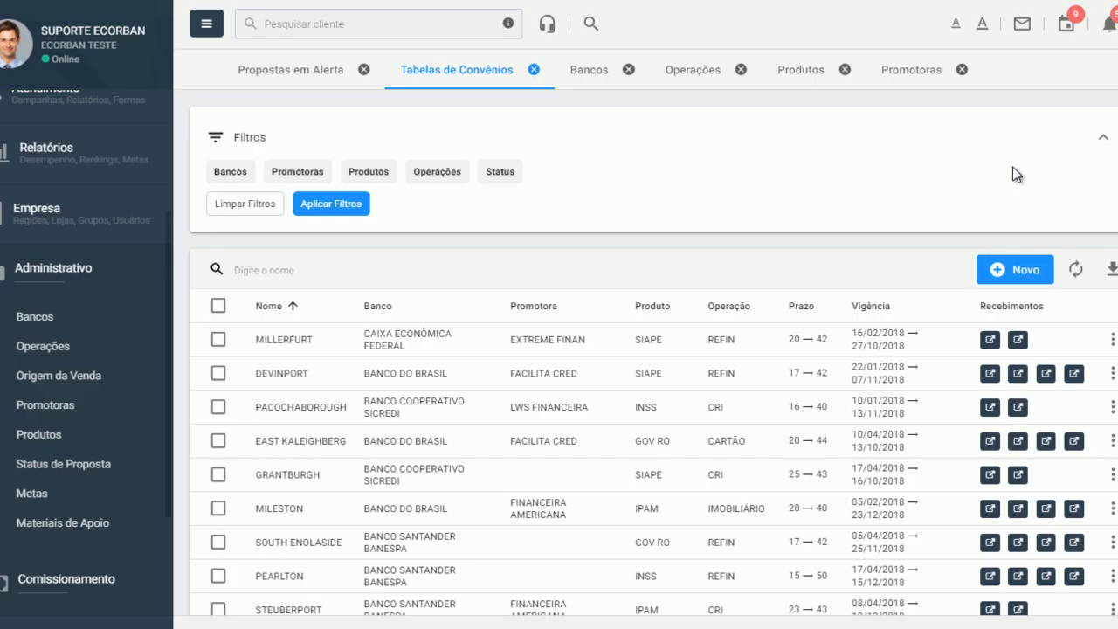
pyautogui.scroll(3, 69, 226)
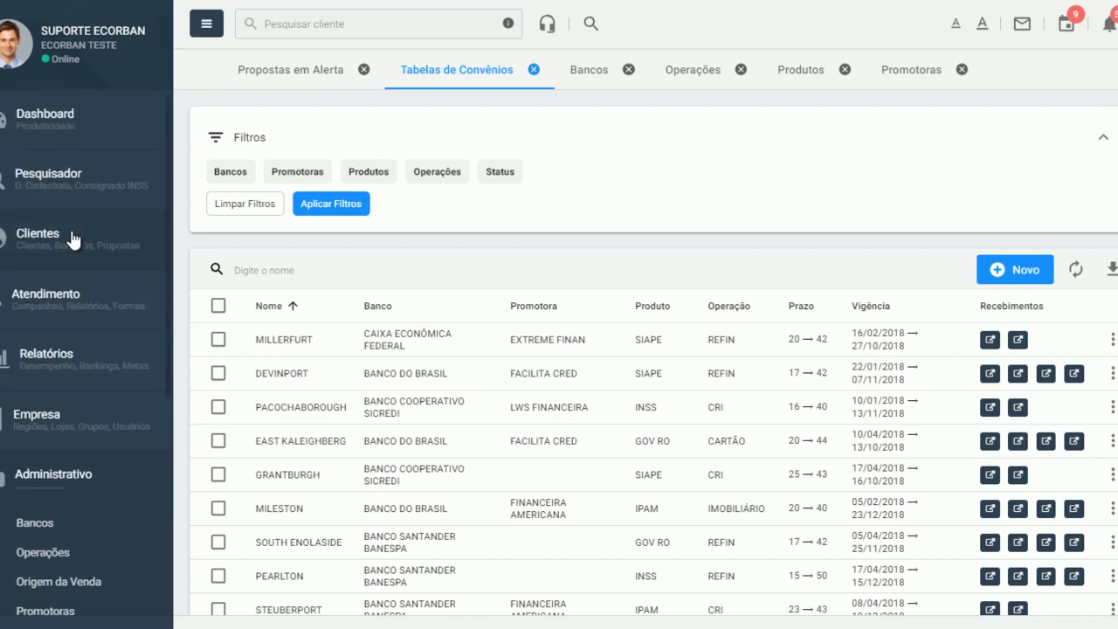
pyautogui.click(54, 236)
pyautogui.click(44, 341)
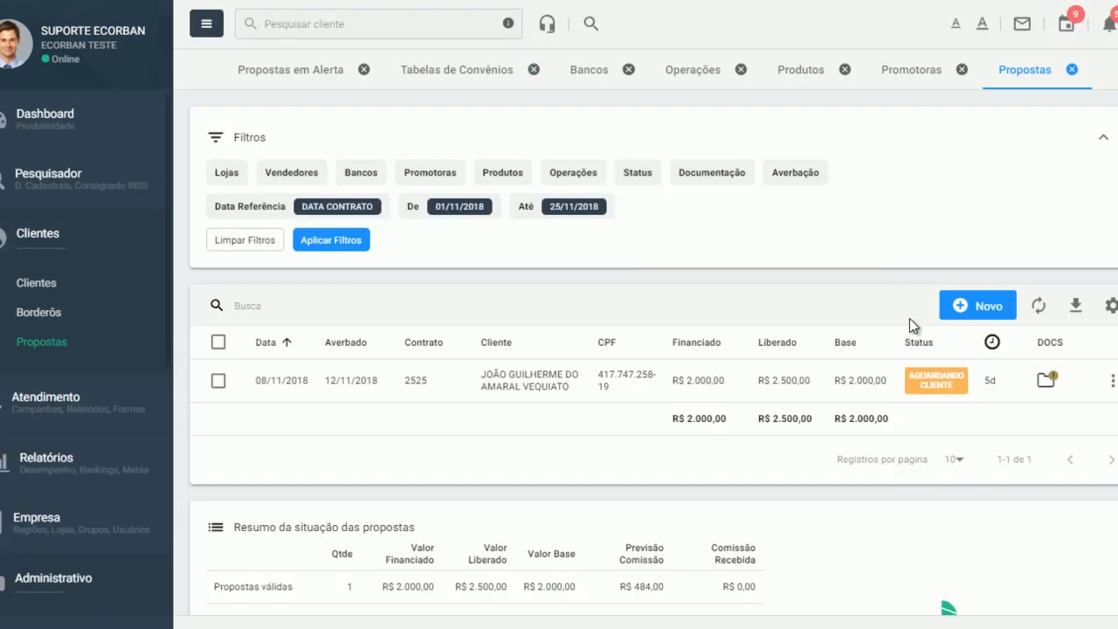
# Start a new proposal dated 26/11/2018 for the store BH LESTE.
pyautogui.click(982, 308)
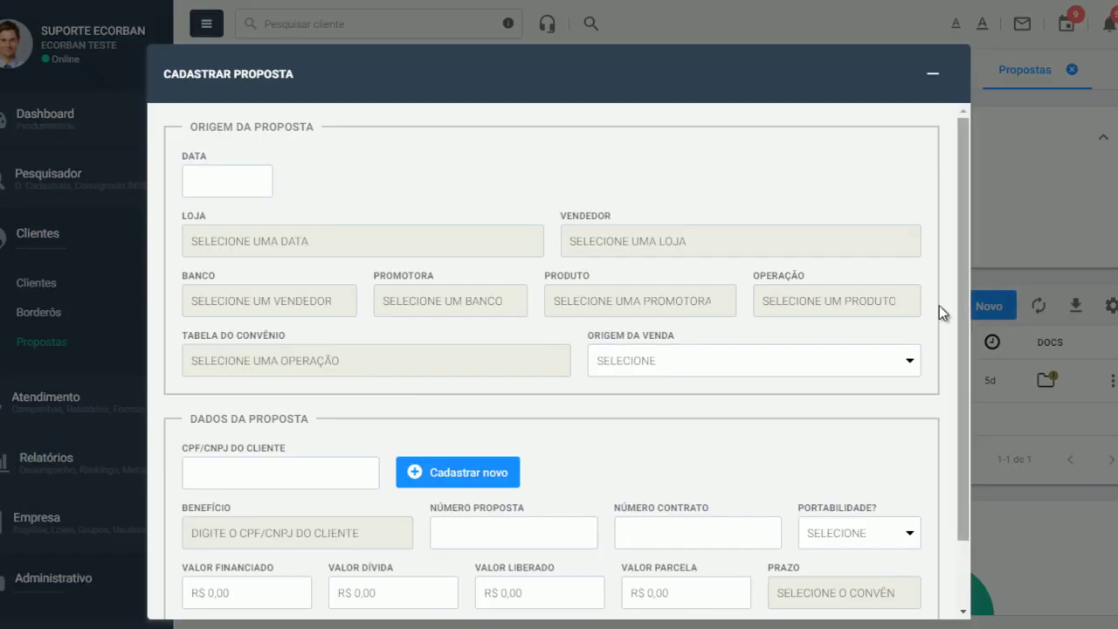
pyautogui.click(226, 180)
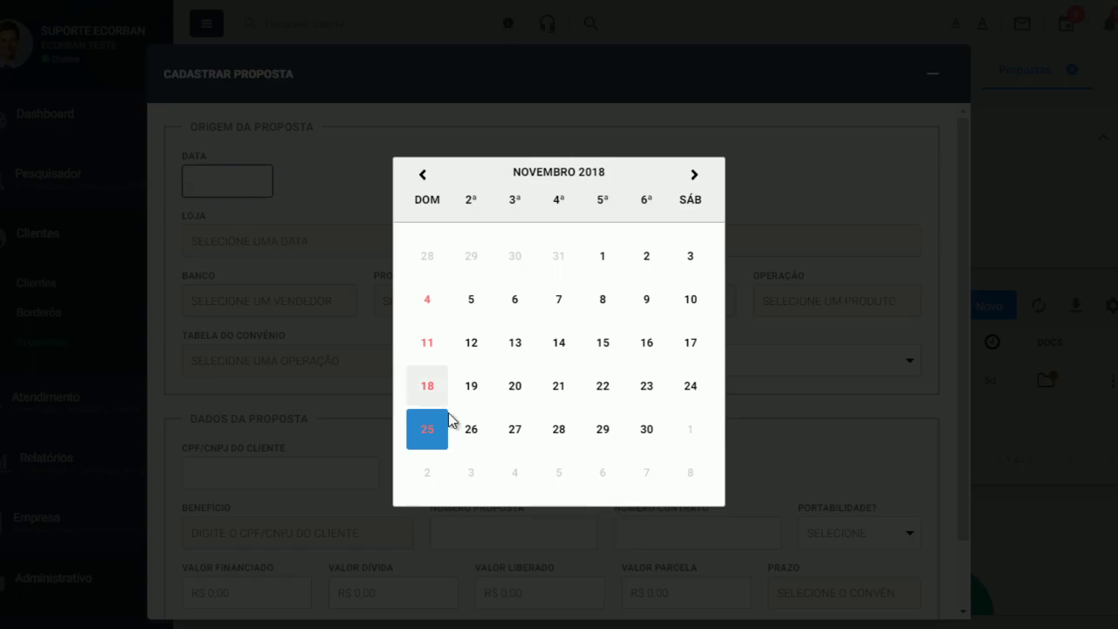
pyautogui.click(471, 430)
pyautogui.click(245, 239)
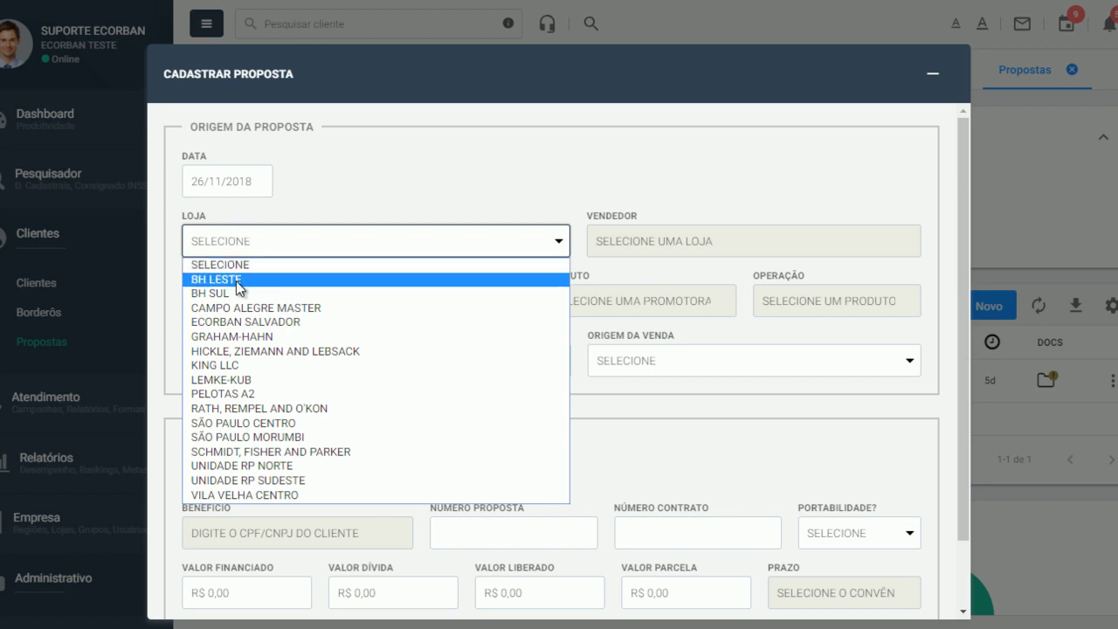
pyautogui.click(235, 280)
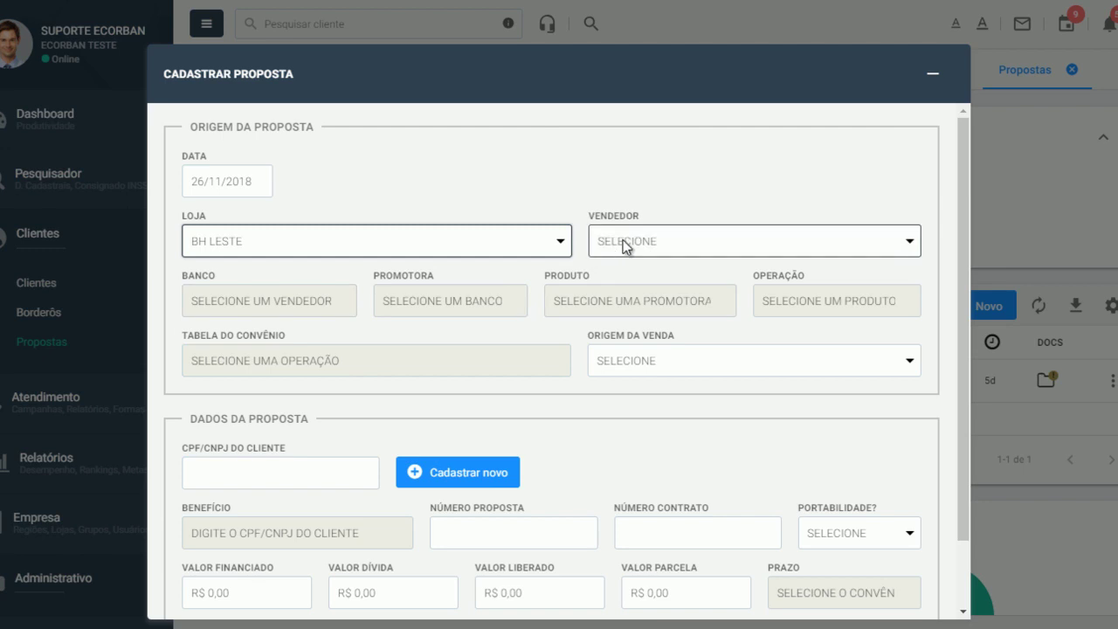
# Select the store's first listed vendedor for the proposal and BANCO DO BRASIL as its bank.
pyautogui.click(623, 241)
pyautogui.click(638, 280)
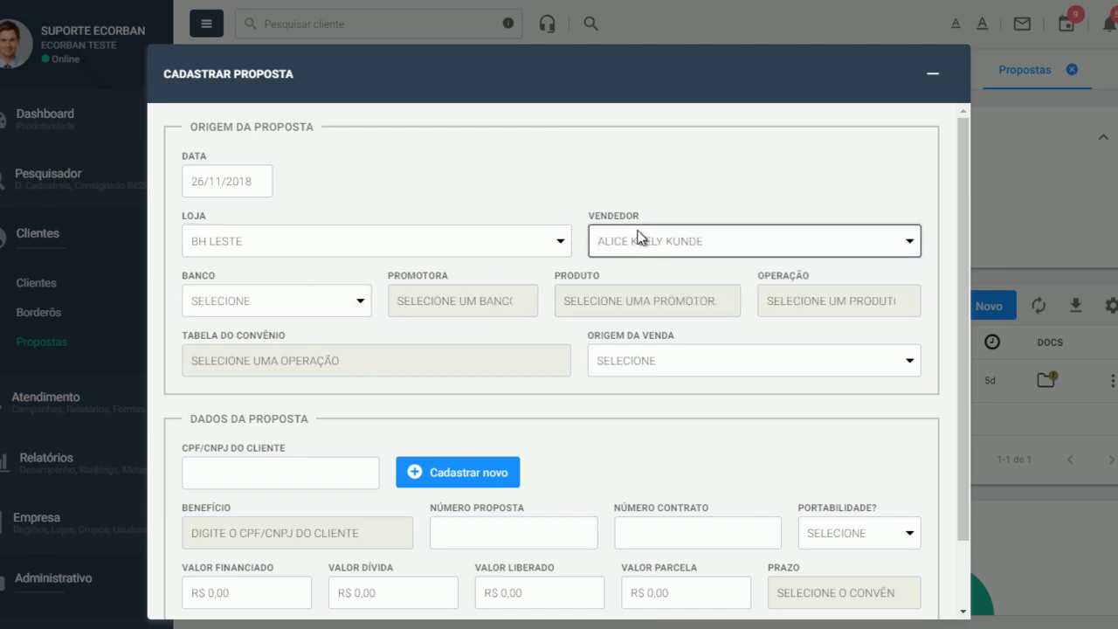
pyautogui.click(258, 298)
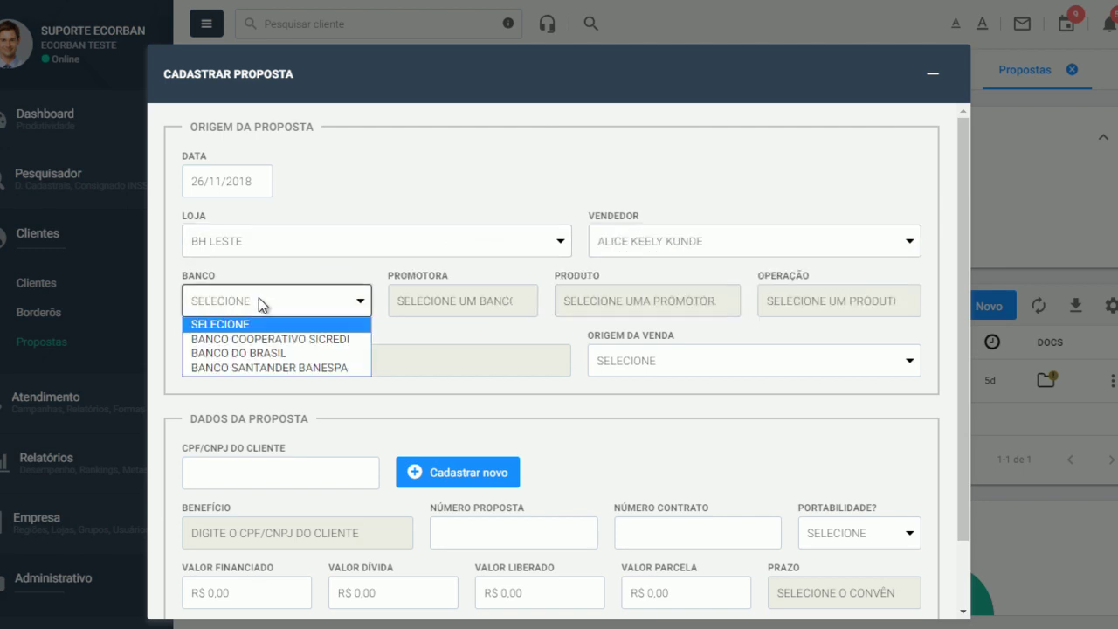
pyautogui.click(271, 353)
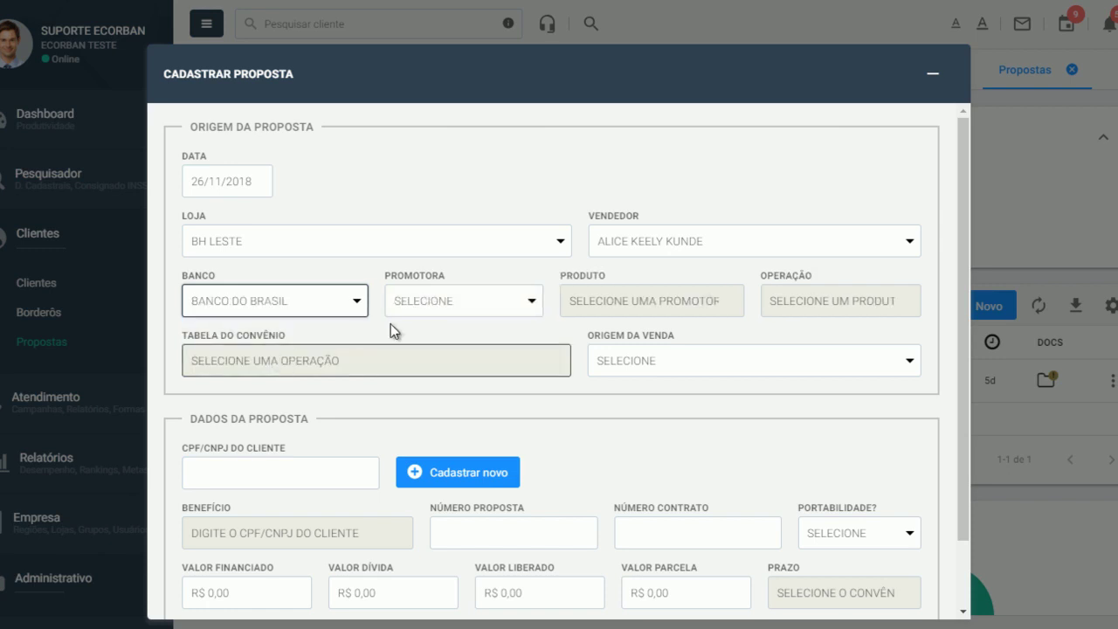
# Try to choose a produto for the proposal with the promotora set to SEM PROMOTORA.
pyautogui.click(434, 304)
pyautogui.click(447, 339)
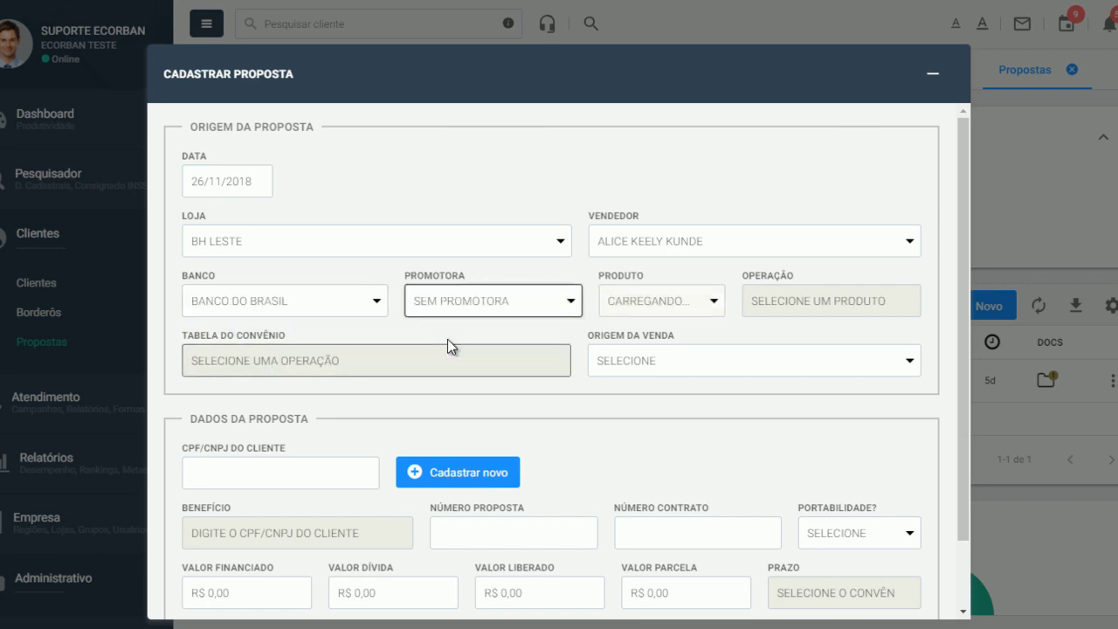
pyautogui.click(617, 301)
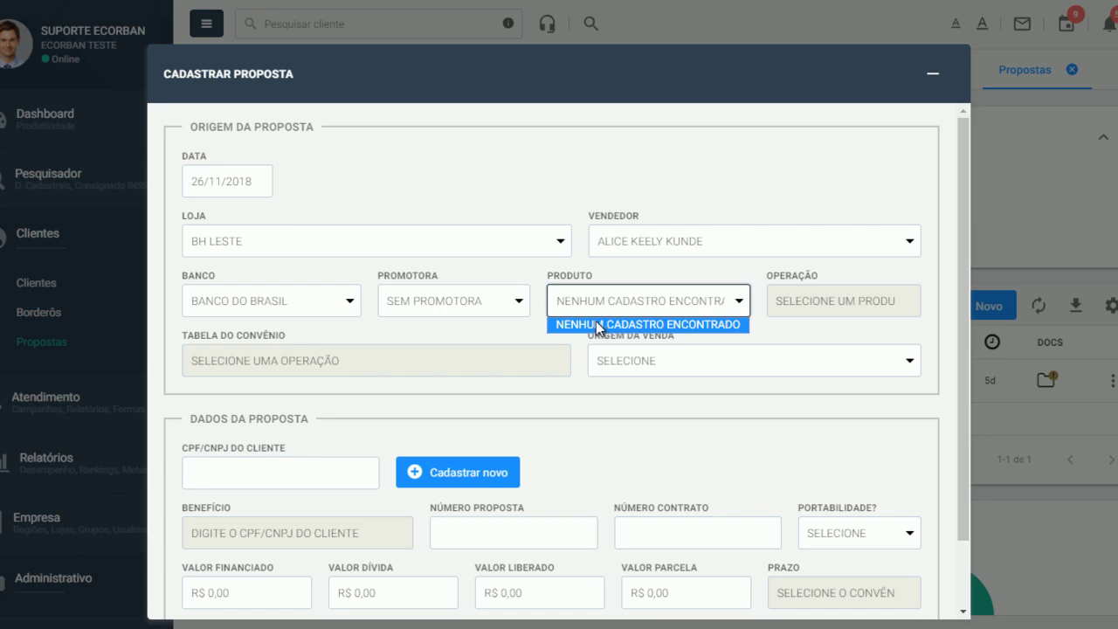
# Set the proposal's promotora to FINANCEIRA AMERICANA and its produto to IPAM.
pyautogui.click(475, 300)
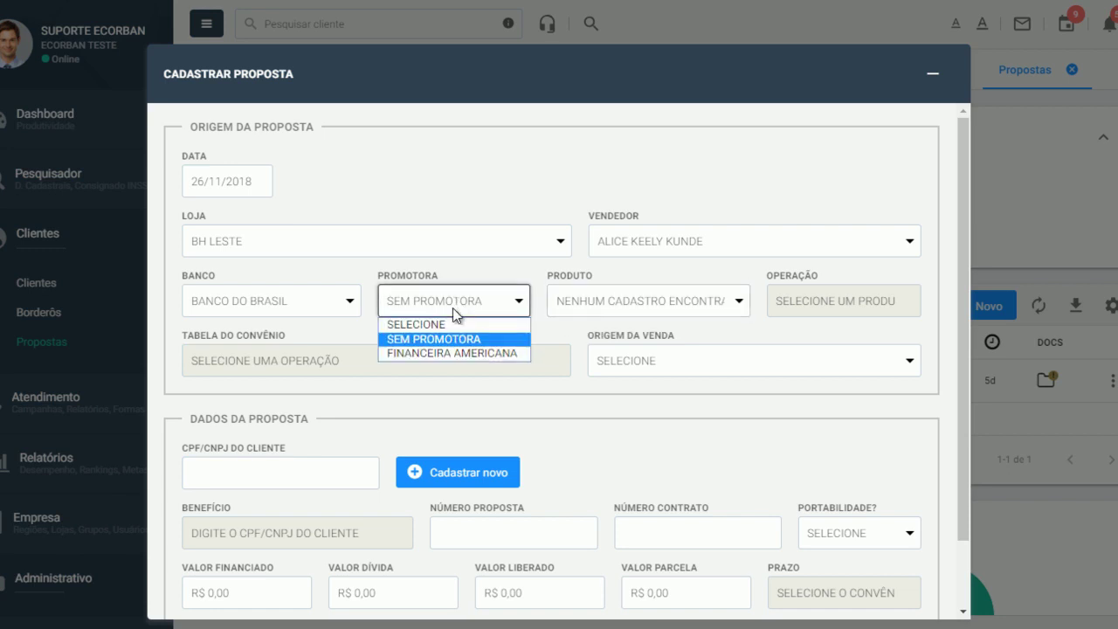
pyautogui.click(454, 352)
pyautogui.click(644, 306)
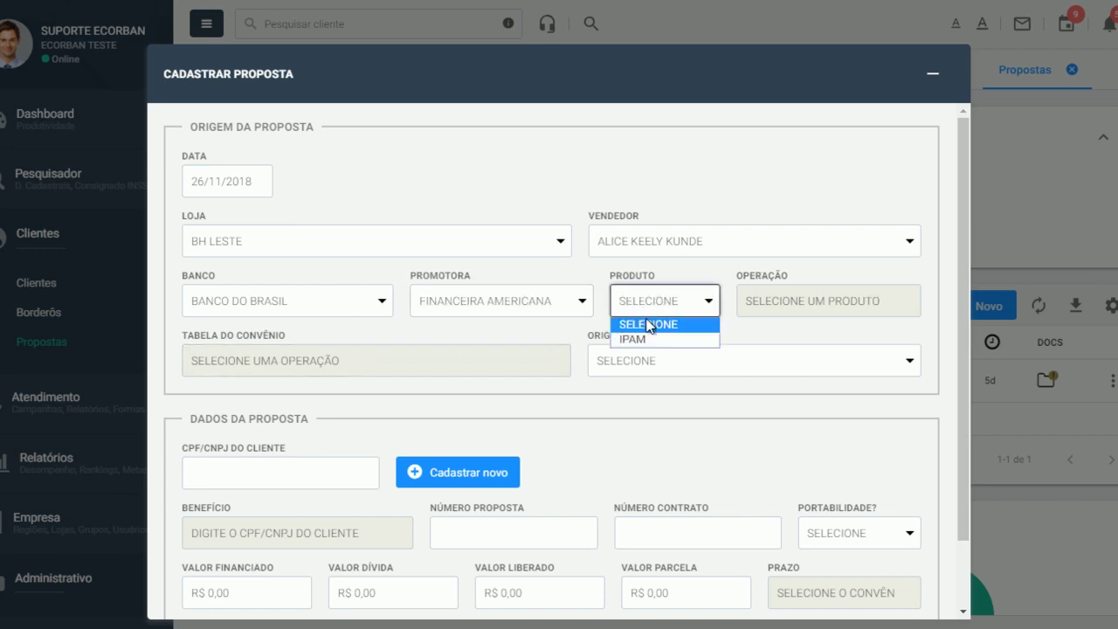
pyautogui.click(651, 338)
# Set the proposal's operação to IMOBILIÁRIO and choose MILESTON as the tabela do convênio.
pyautogui.click(819, 306)
pyautogui.click(830, 338)
pyautogui.click(365, 348)
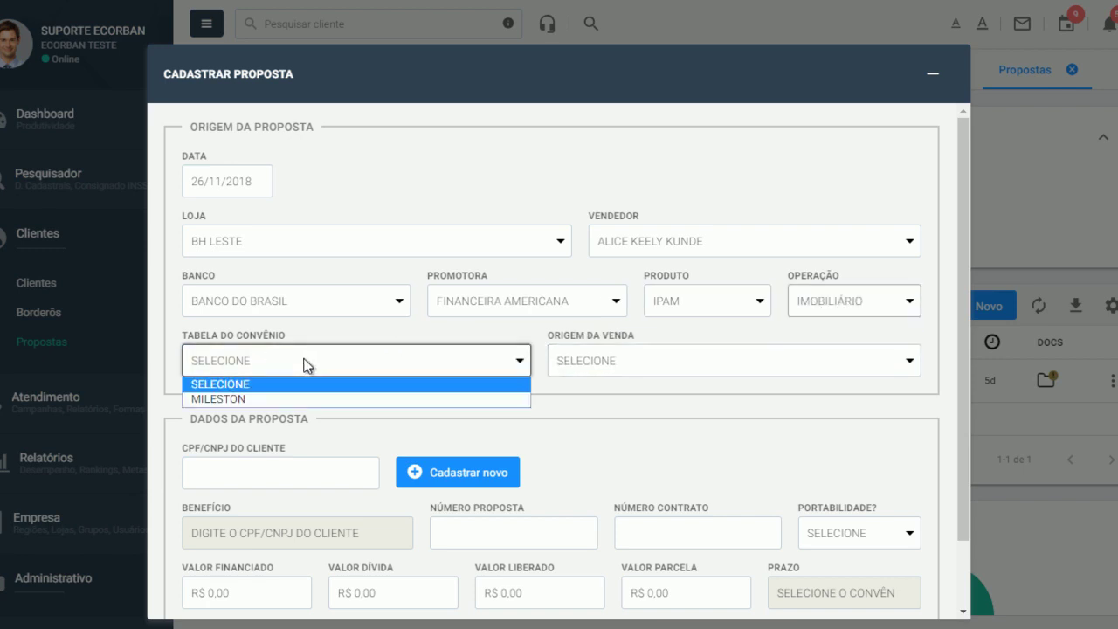
pyautogui.click(242, 399)
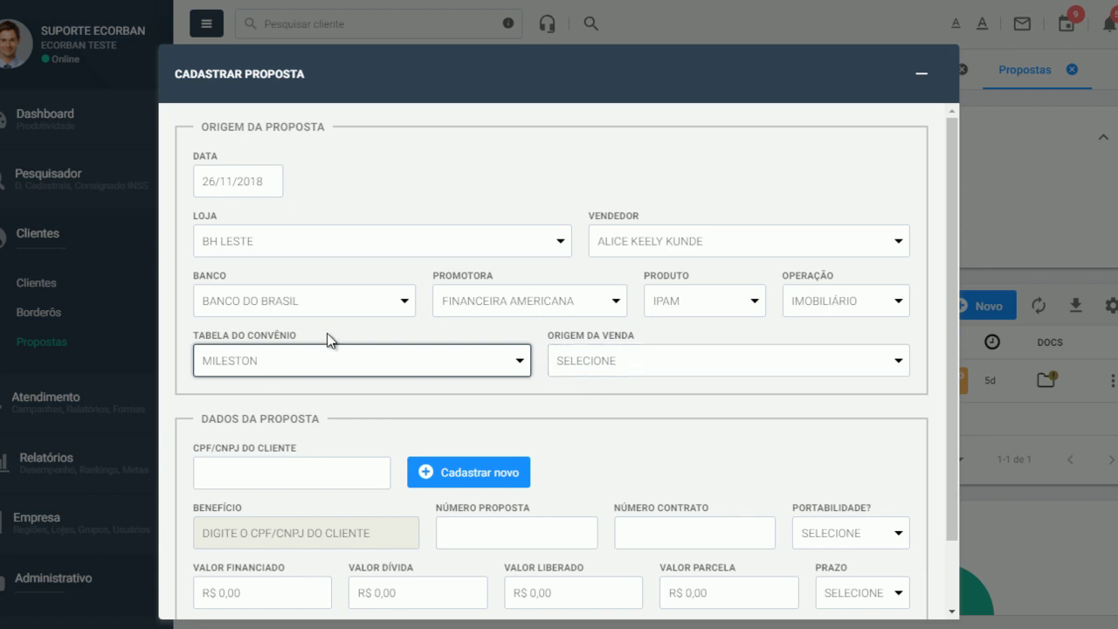
# Leave the proposal form without registering it and return to the Tabelas de Convênios list.
pyautogui.scroll(-2, 320, 461)
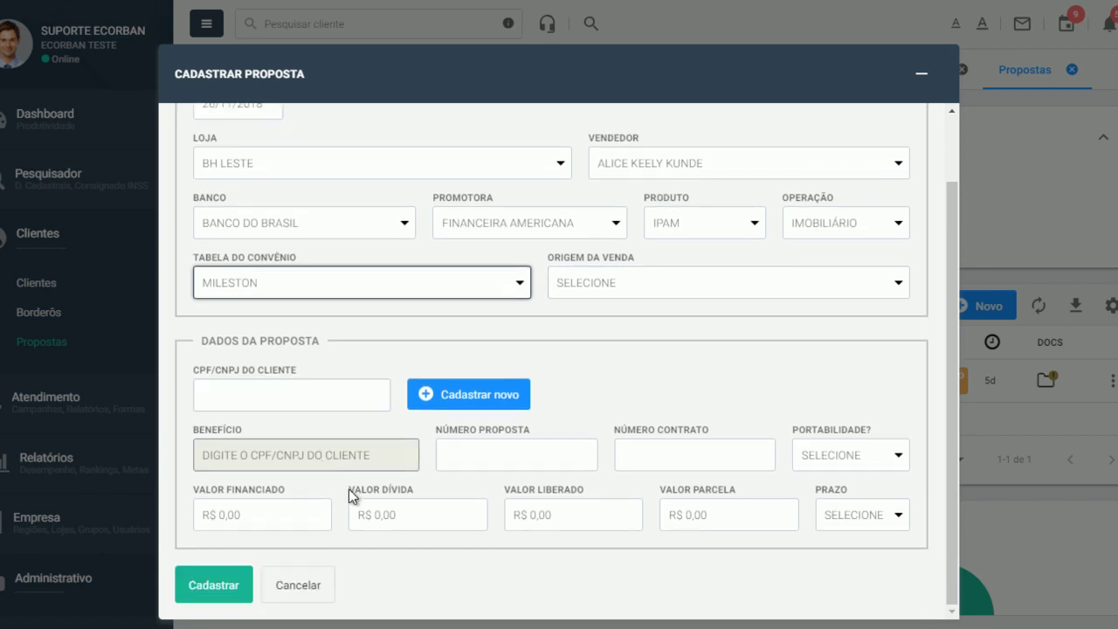
pyautogui.click(978, 208)
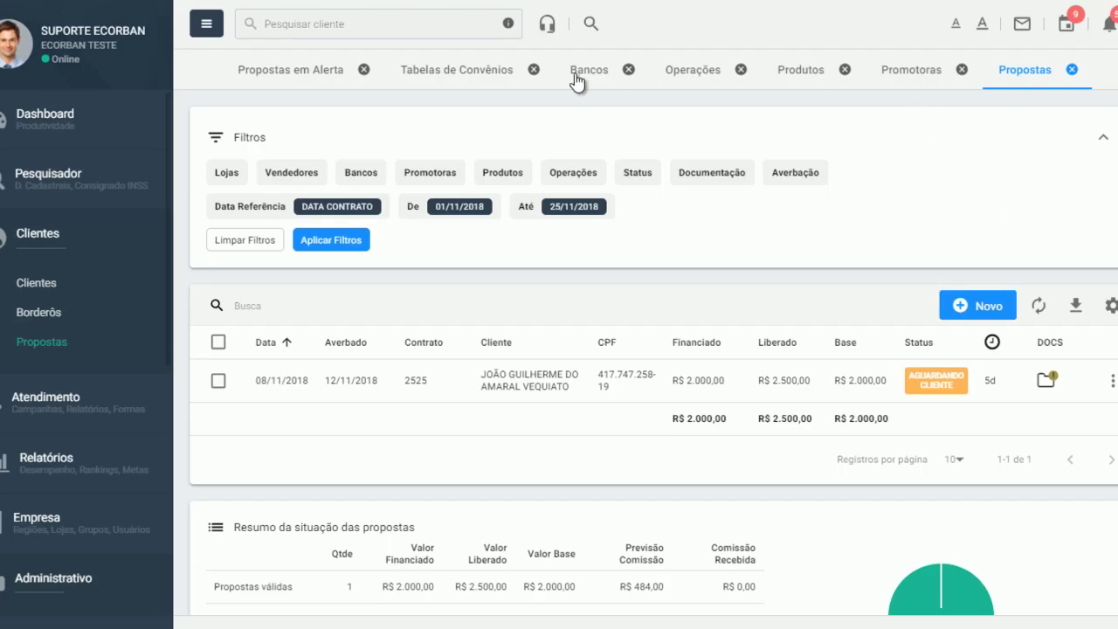
pyautogui.click(476, 77)
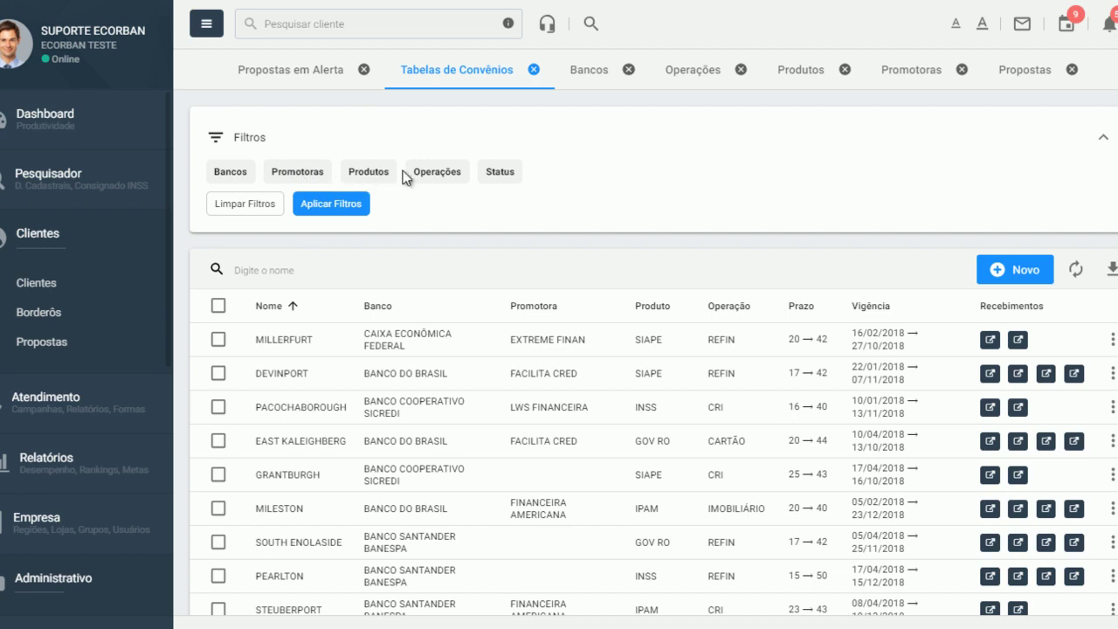
# Check the Status filter options for the convênio tables, close them without applying any, and look over the list.
pyautogui.click(503, 173)
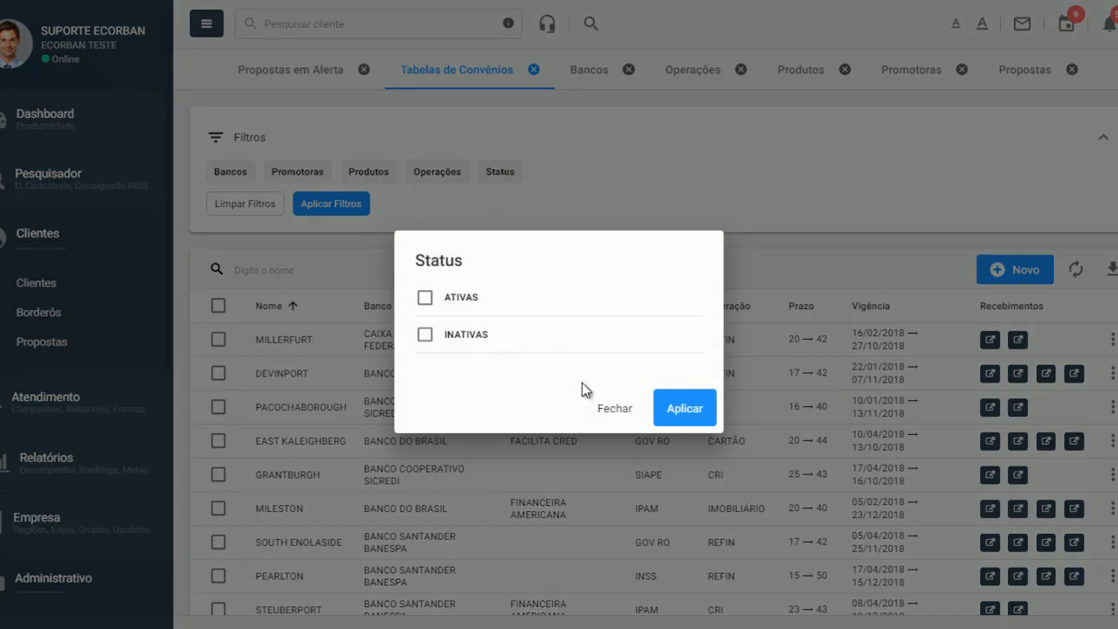
pyautogui.click(616, 410)
pyautogui.scroll(-1, 741, 441)
pyautogui.scroll(1, 741, 446)
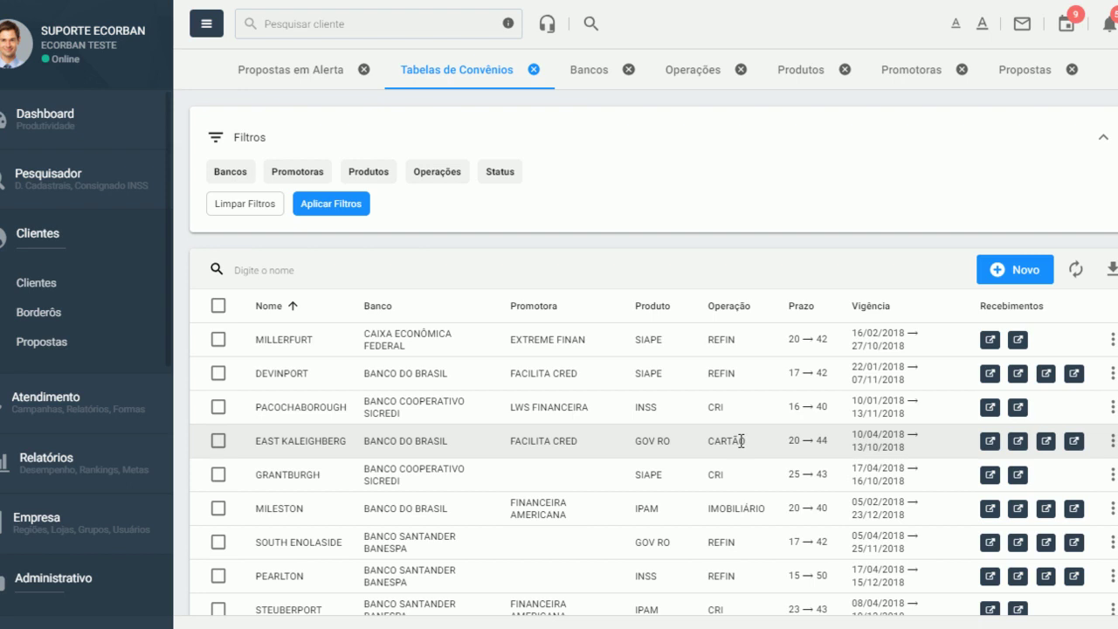
# Open the account menu that holds the Sair option.
pyautogui.click(27, 55)
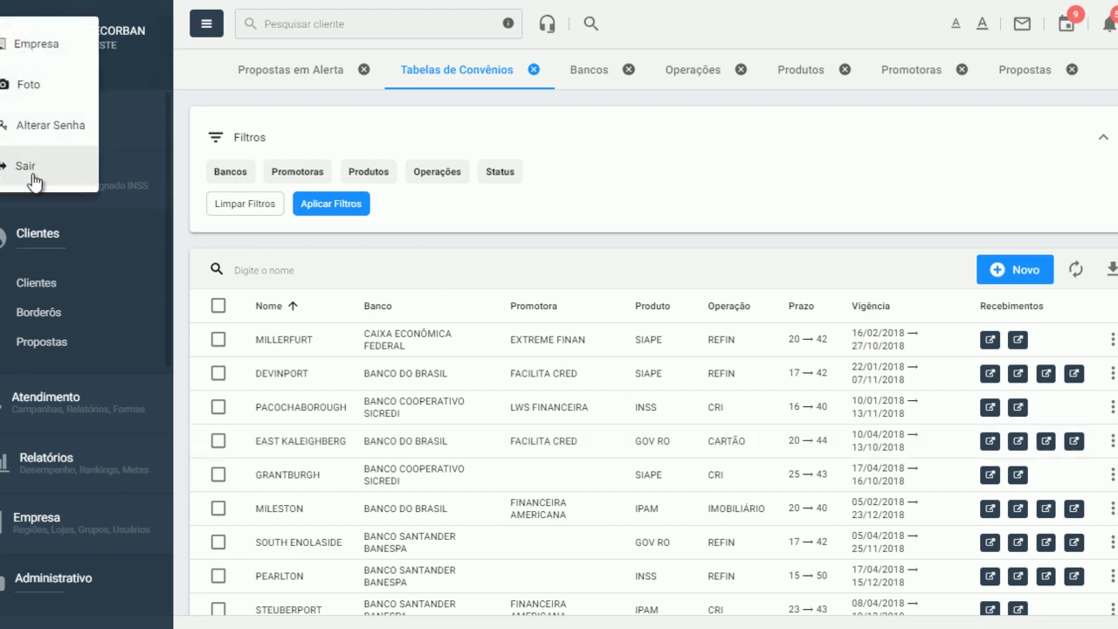